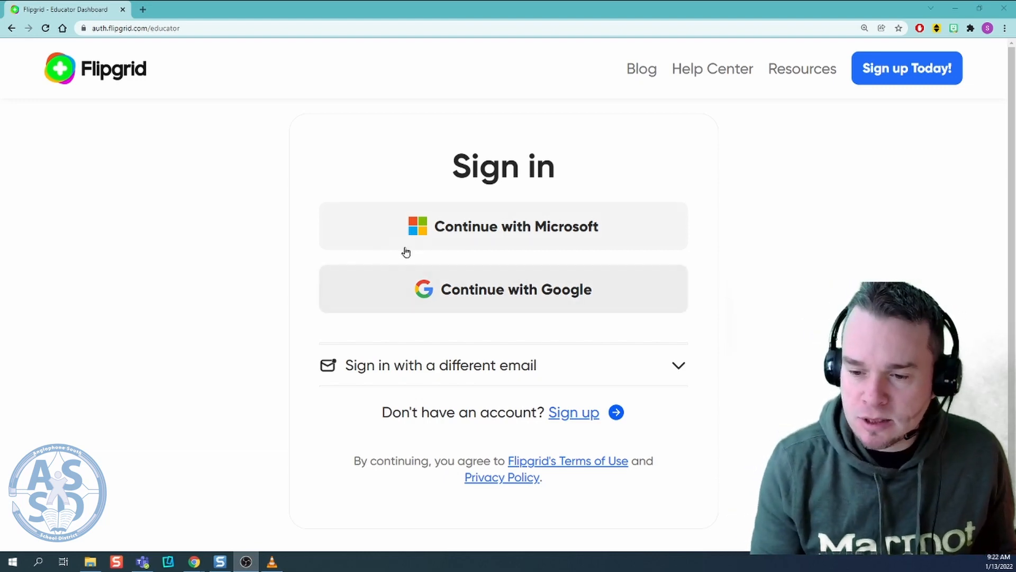
Sign in to the Flipgrid educator dashboard with the already signed-in Microsoft account
{"action": "left_click", "coordinate": [478, 228]}
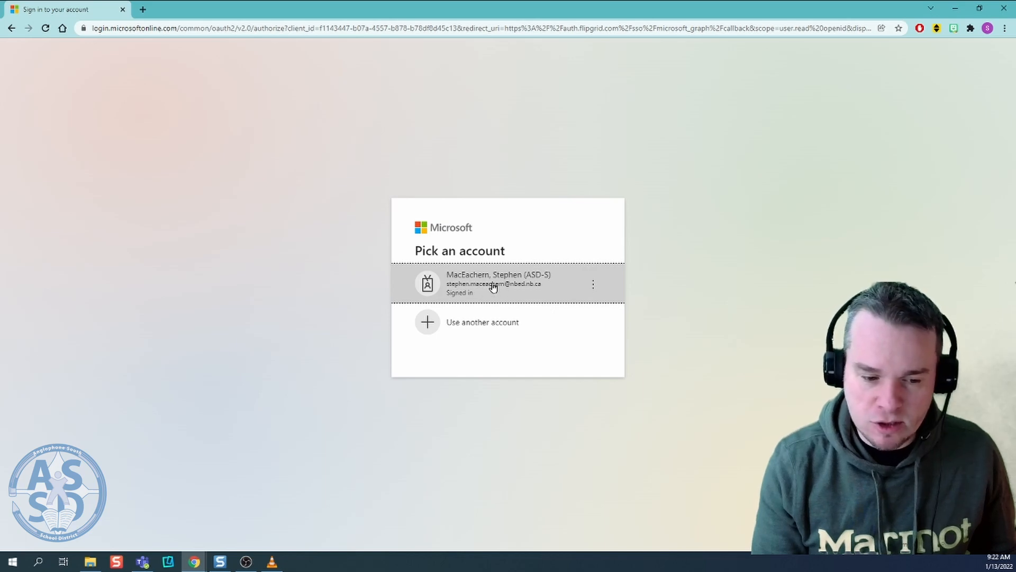
{"action": "left_click", "coordinate": [494, 287]}
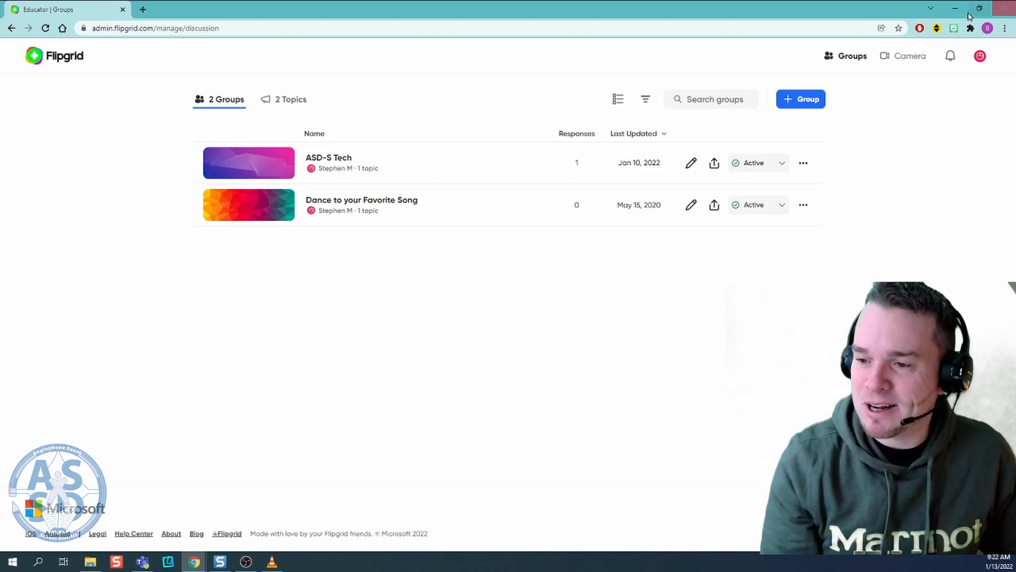
{"action": "left_click", "coordinate": [978, 56]}
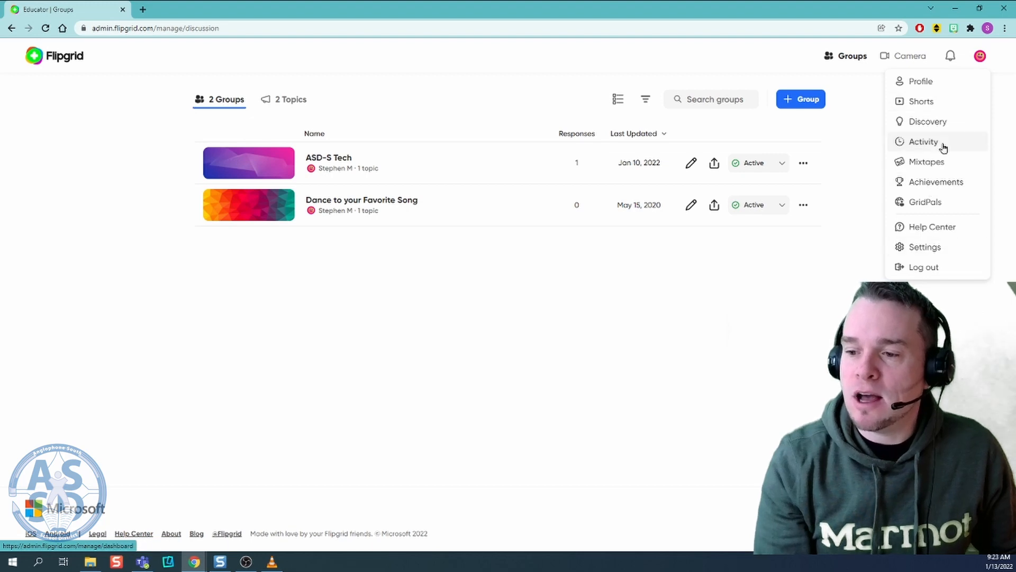
{"action": "left_click", "coordinate": [674, 323]}
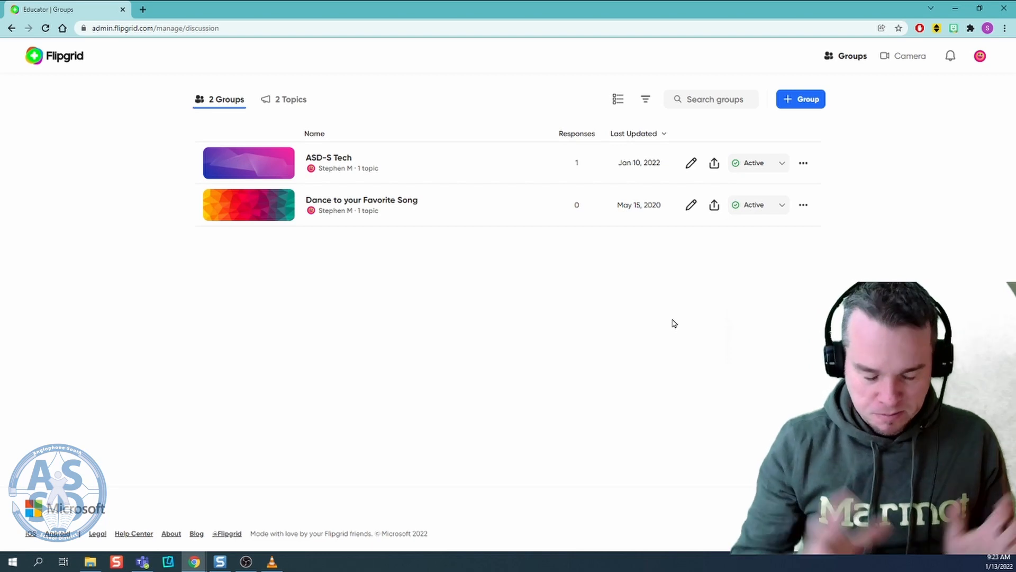
{"action": "left_click", "coordinate": [980, 57]}
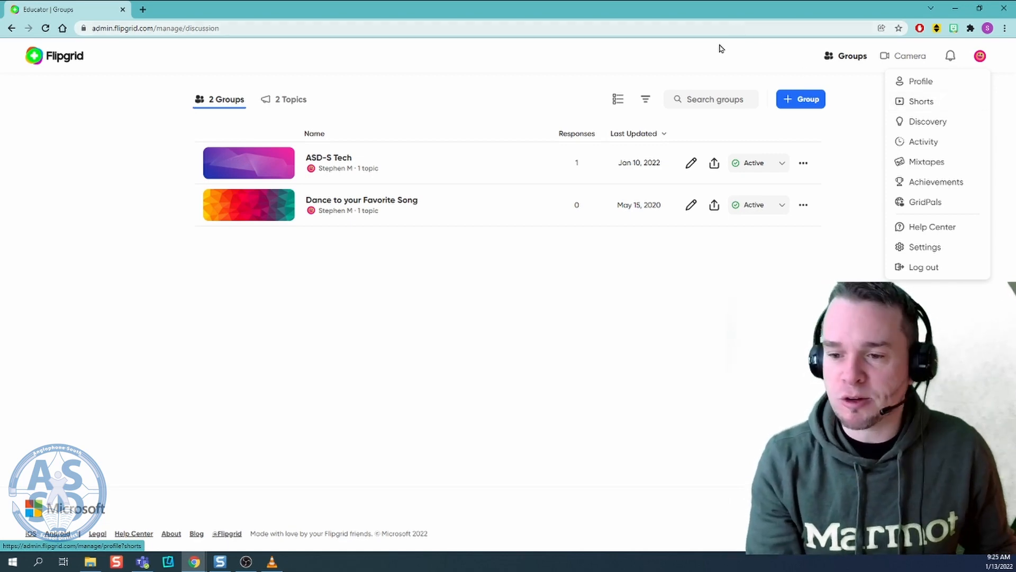
{"action": "left_click", "coordinate": [689, 51]}
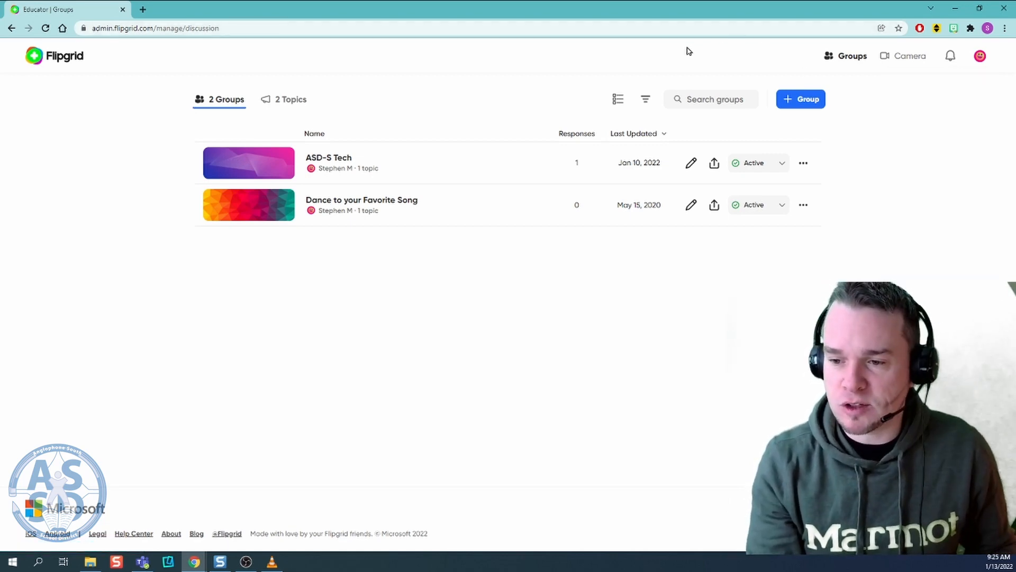
Open the video camera and check the available microphones in its device settings, keeping the current selection
{"action": "left_click", "coordinate": [896, 63]}
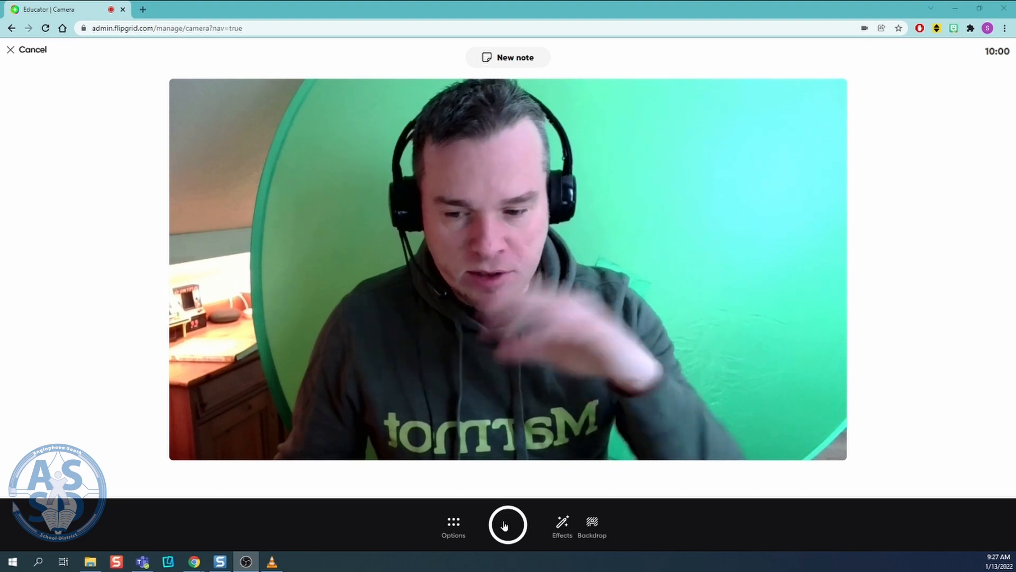
{"action": "left_click", "coordinate": [459, 526]}
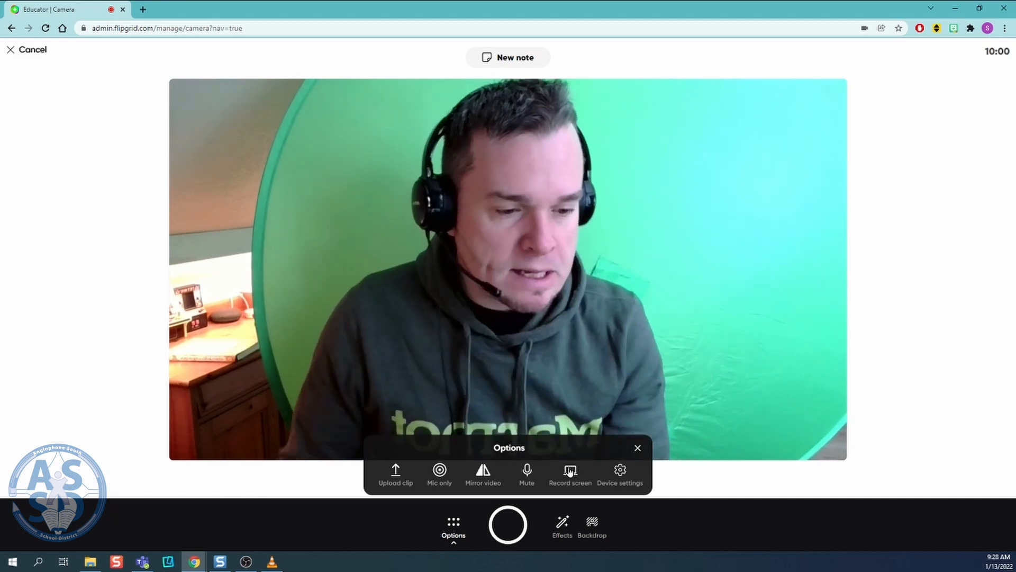
{"action": "left_click", "coordinate": [618, 471]}
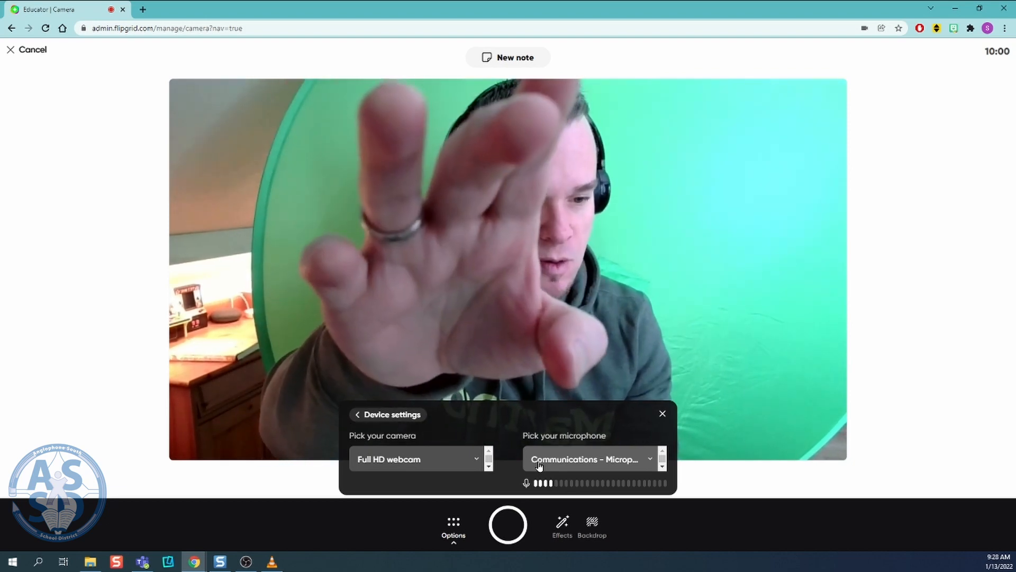
{"action": "left_click", "coordinate": [612, 468]}
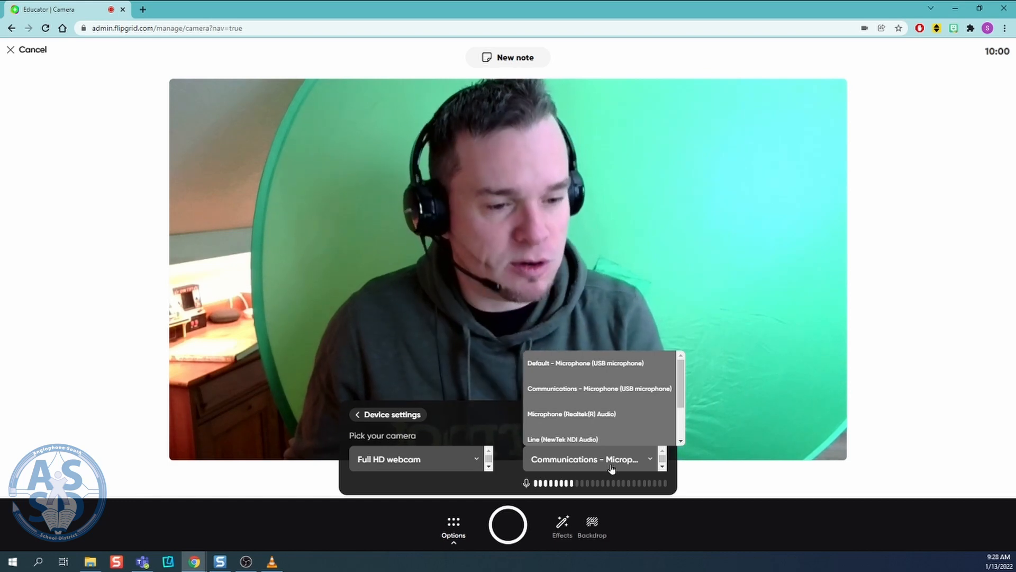
{"action": "left_click", "coordinate": [706, 363]}
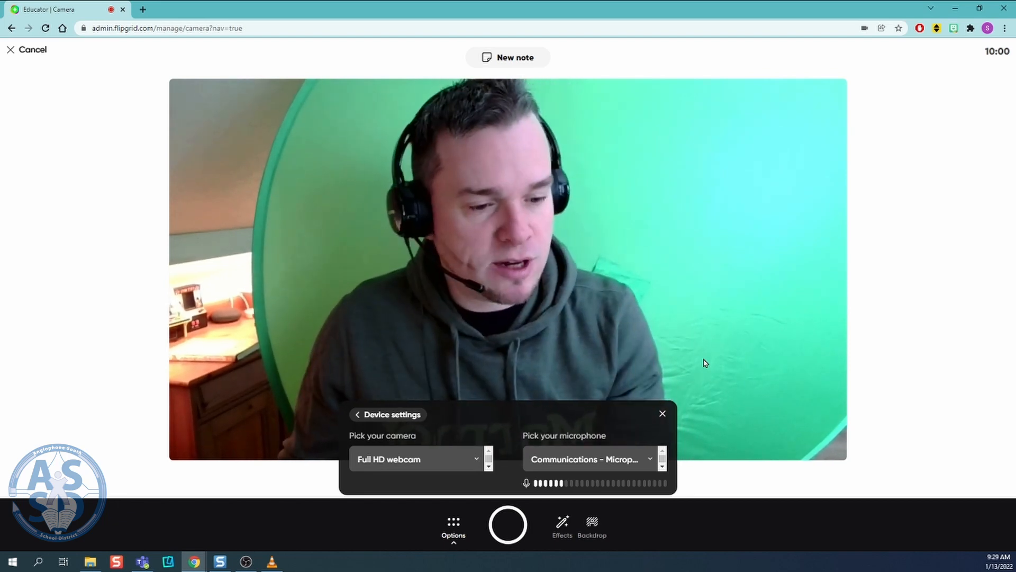
{"action": "left_click", "coordinate": [662, 415]}
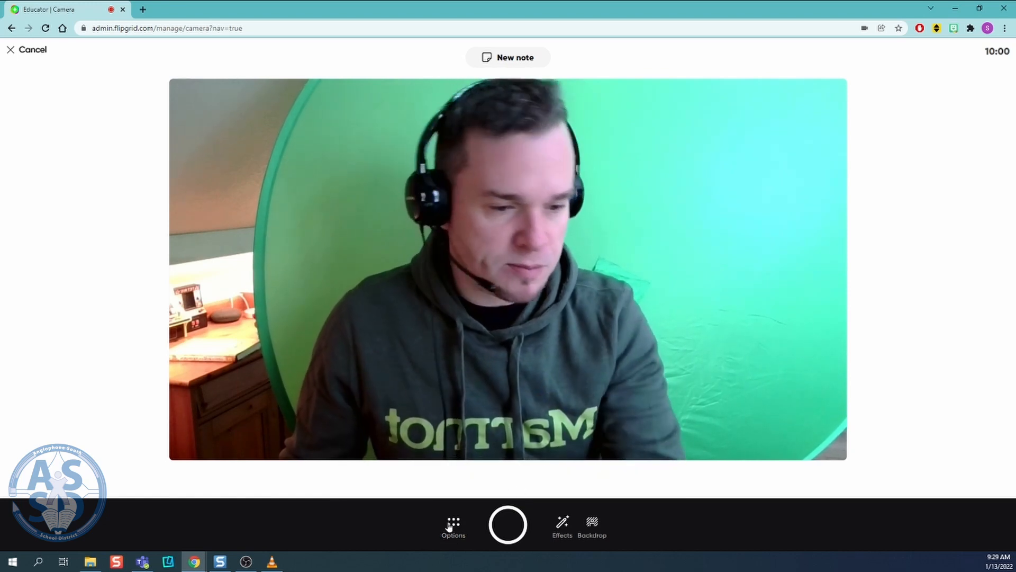
Add the text "Sight Words" to the video in the Superpower style
{"action": "left_click", "coordinate": [558, 530]}
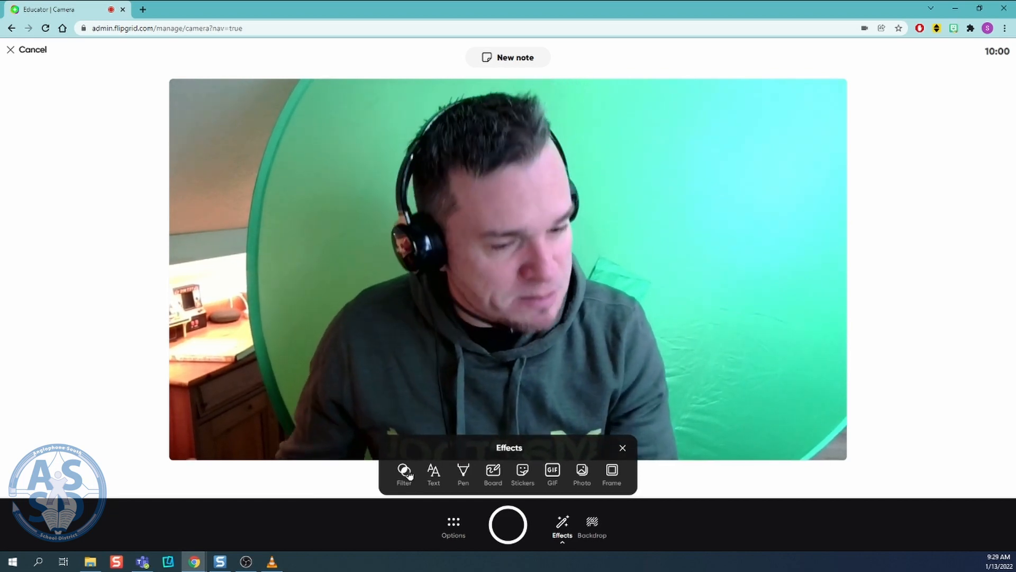
{"action": "left_click", "coordinate": [433, 475]}
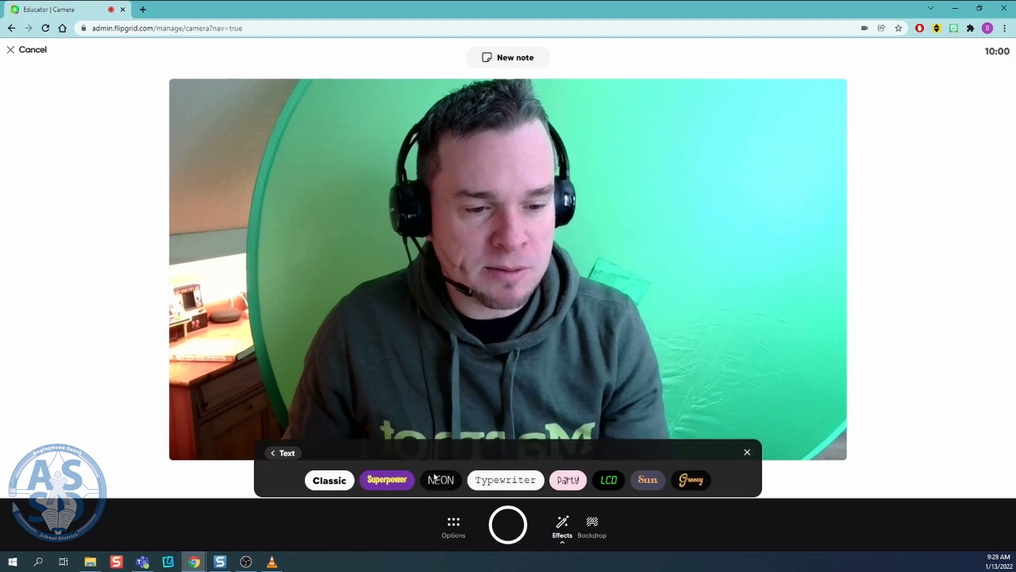
{"action": "left_click", "coordinate": [382, 478]}
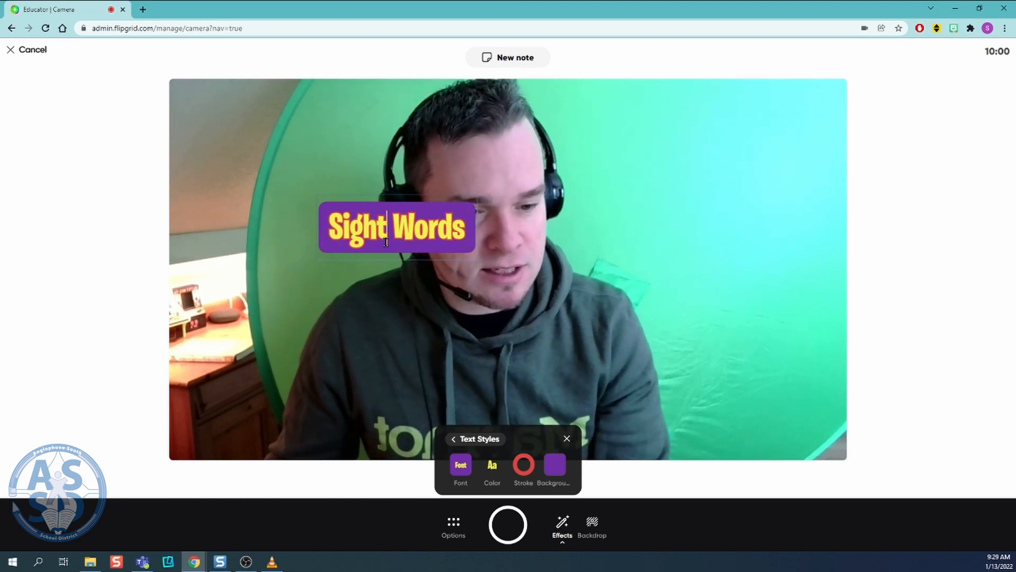
Shrink the Sight Words label, place it in the upper-right corner of the video and deselect it
{"action": "left_click_drag", "start_coordinate": [408, 249], "coordinate": [764, 441]}
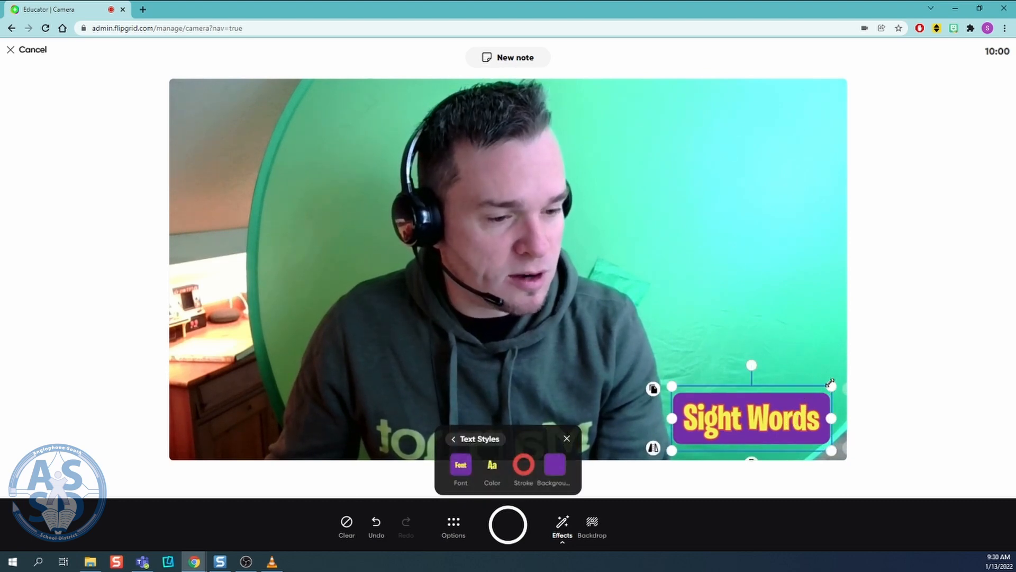
{"action": "left_click_drag", "start_coordinate": [830, 382], "coordinate": [805, 400]}
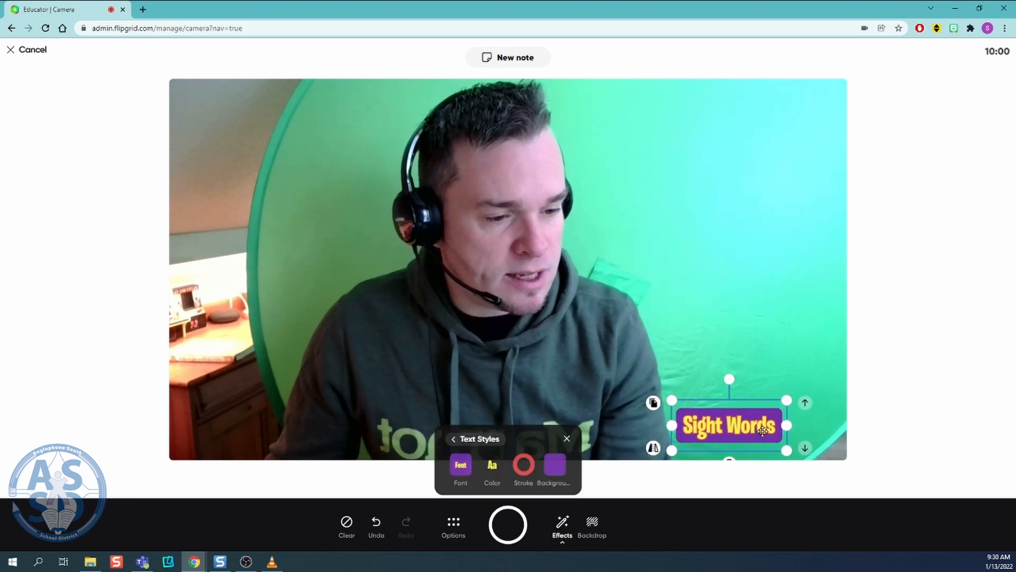
{"action": "left_click_drag", "start_coordinate": [765, 428], "coordinate": [773, 127]}
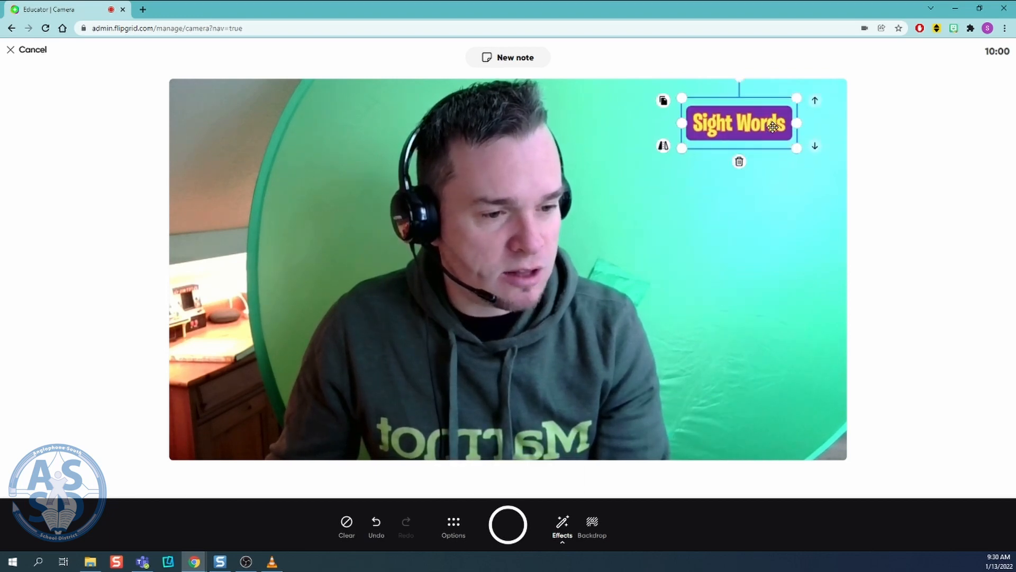
{"action": "left_click", "coordinate": [739, 193]}
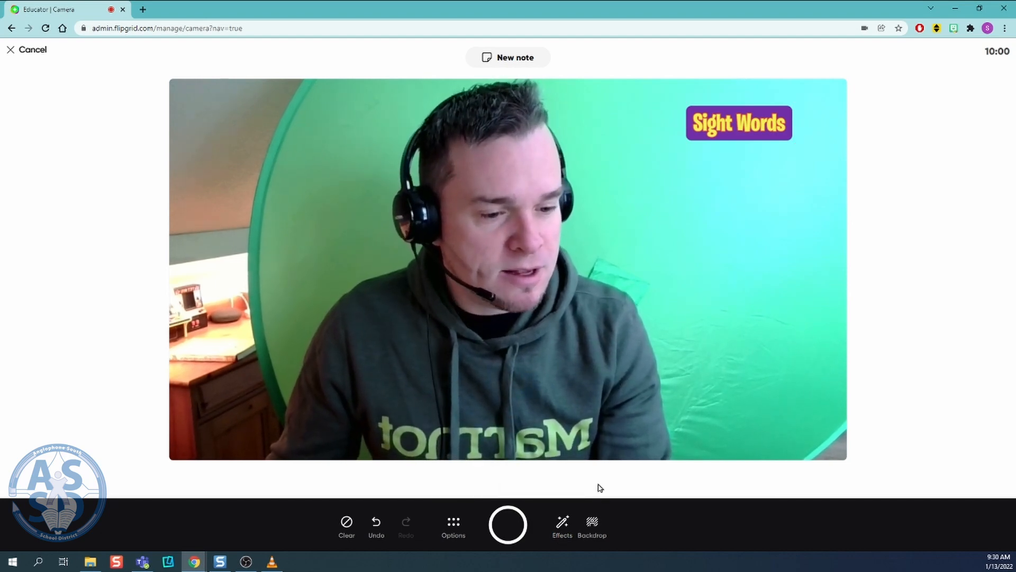
{"action": "left_click", "coordinate": [564, 523]}
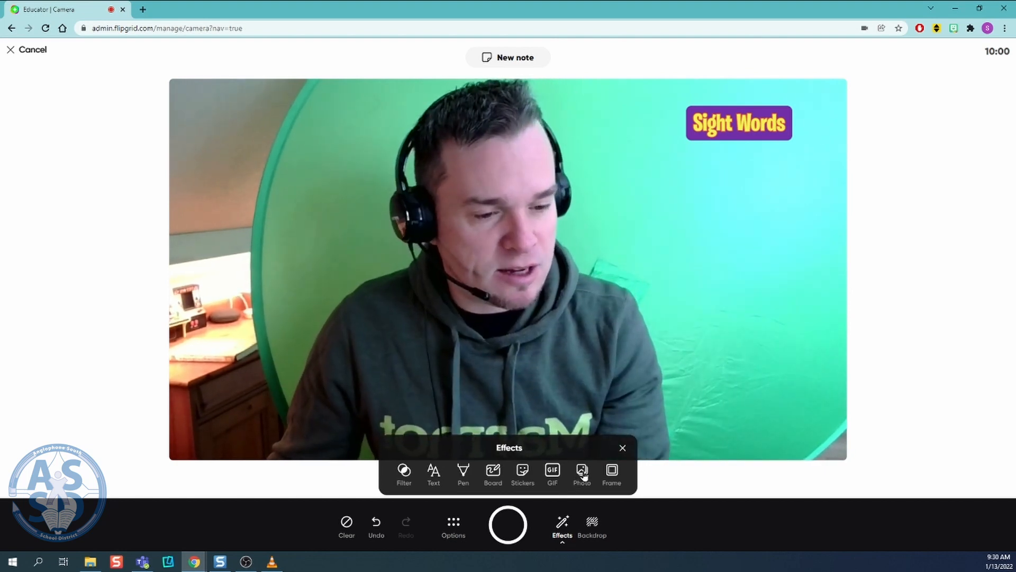
{"action": "left_click", "coordinate": [583, 471]}
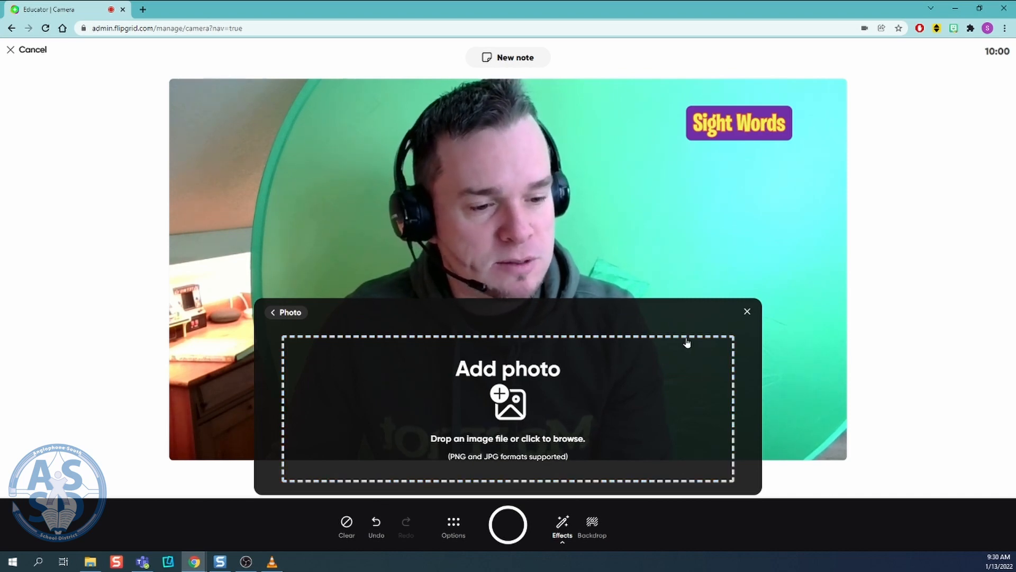
{"action": "left_click", "coordinate": [747, 312]}
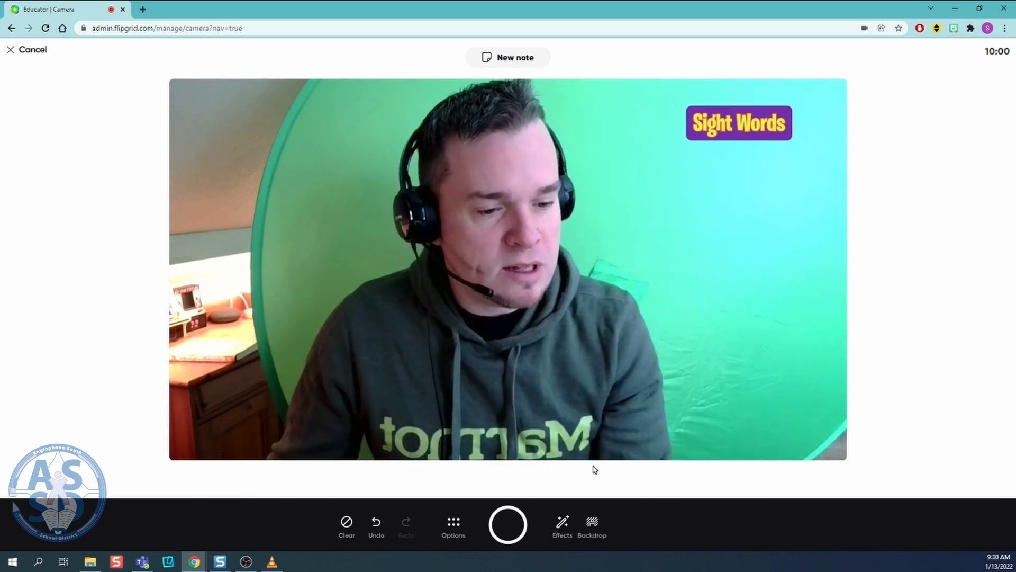
{"action": "left_click", "coordinate": [563, 524]}
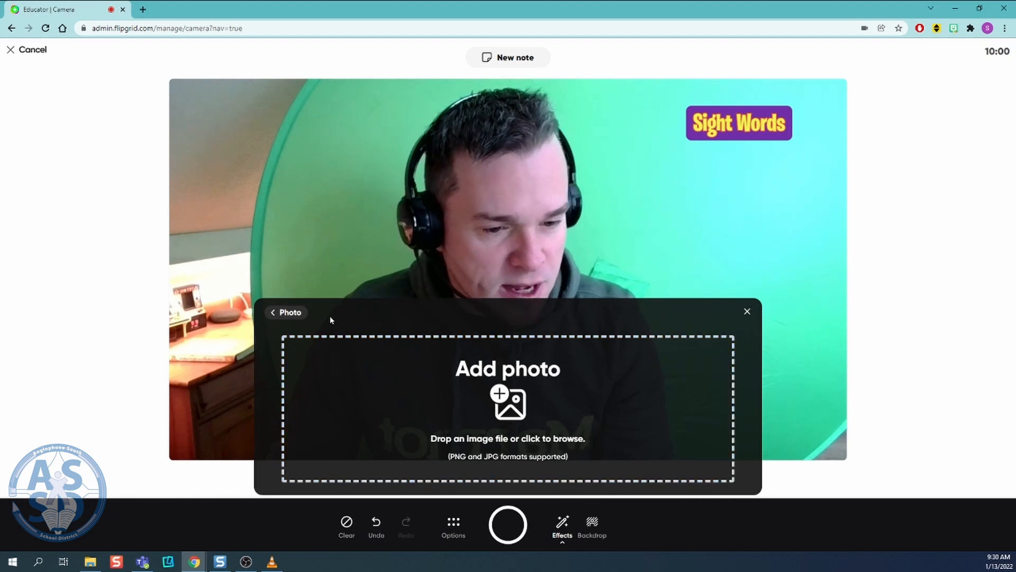
Search the Giphy stickers for "good morning", add the one with the smiling sun and place it in the video's lower-left corner
{"action": "left_click", "coordinate": [564, 526]}
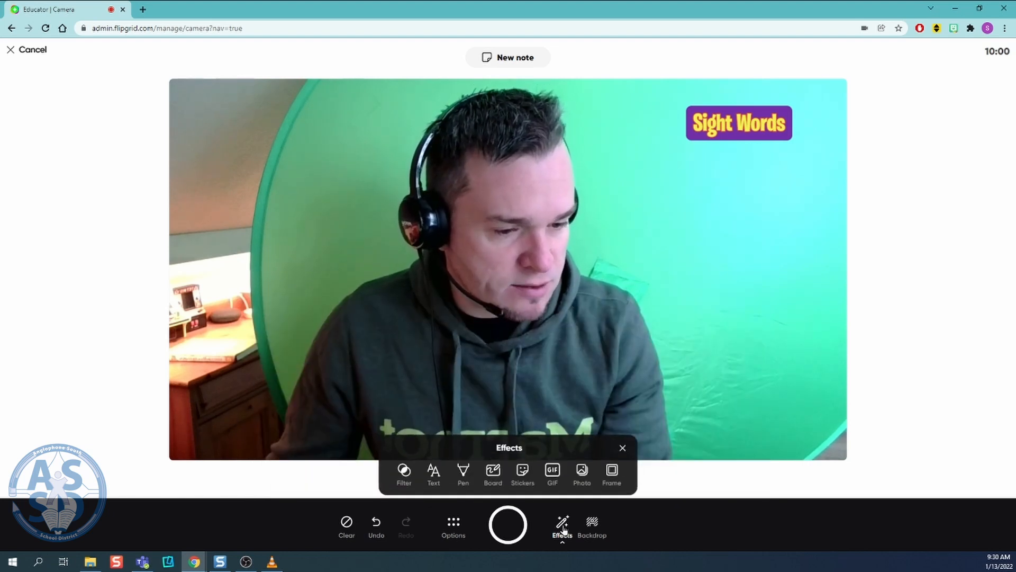
{"action": "left_click", "coordinate": [563, 528]}
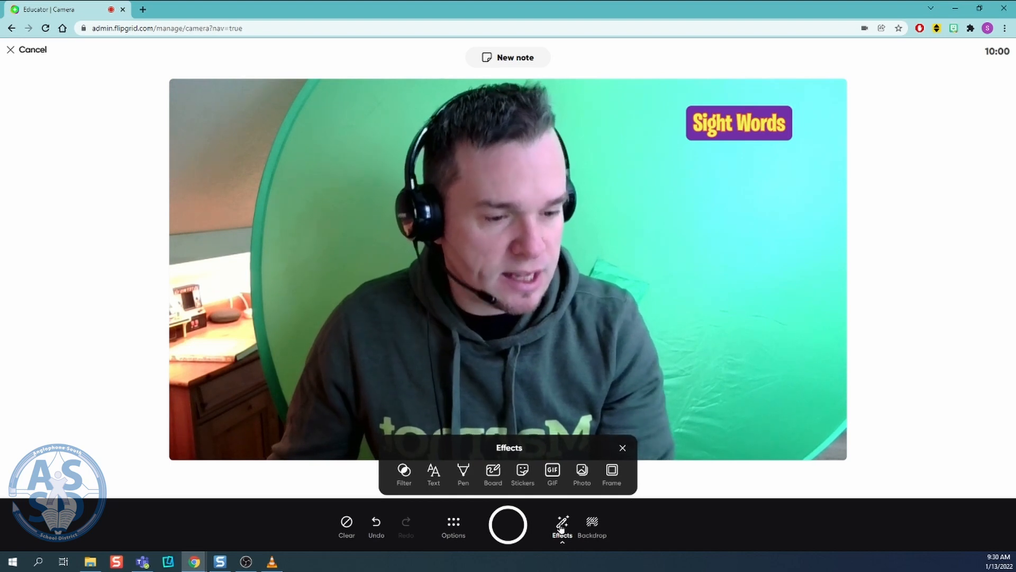
{"action": "left_click", "coordinate": [551, 469]}
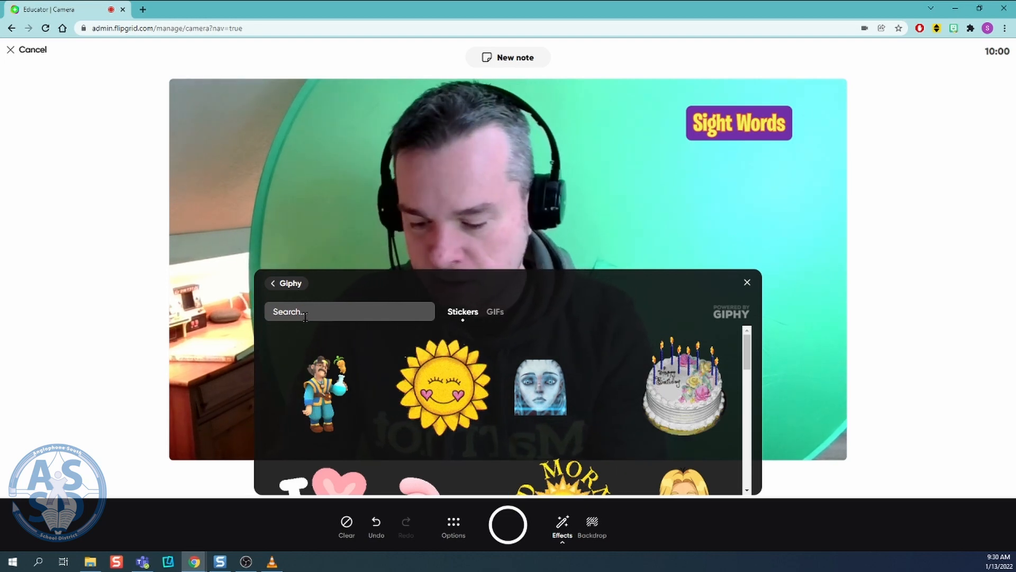
{"action": "type", "text": "good morn"}
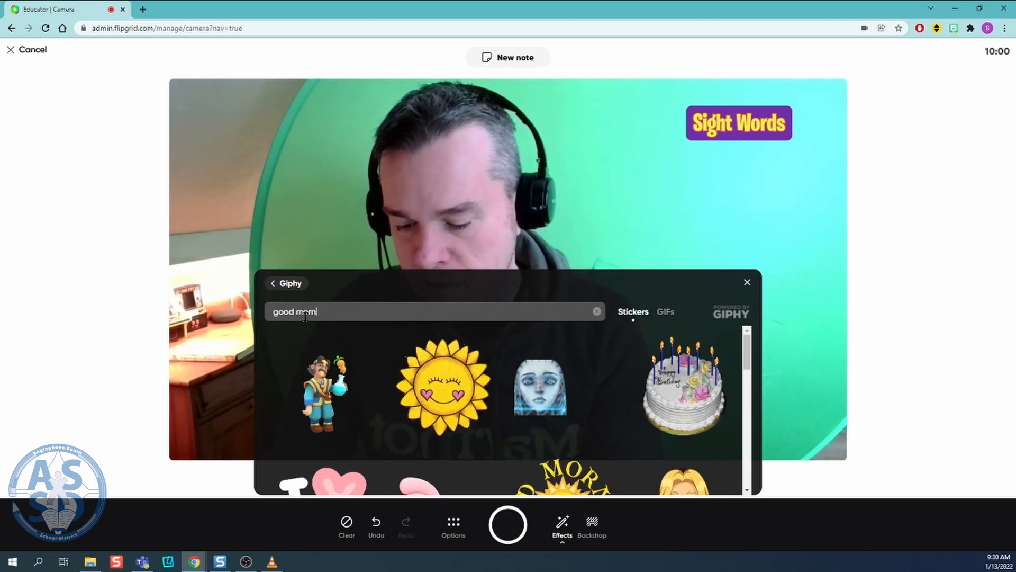
{"action": "type", "text": "ing"}
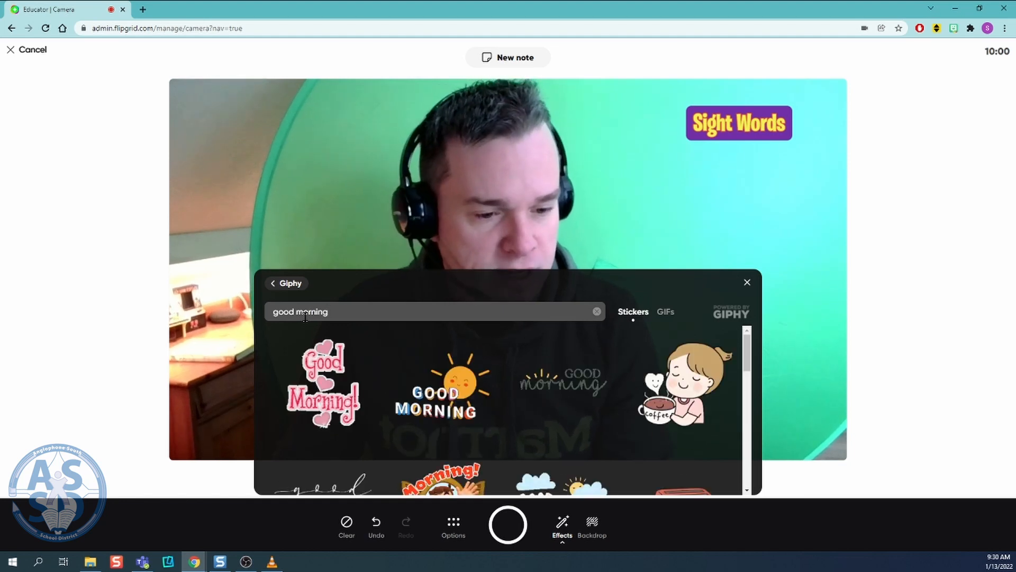
{"action": "left_click", "coordinate": [398, 372]}
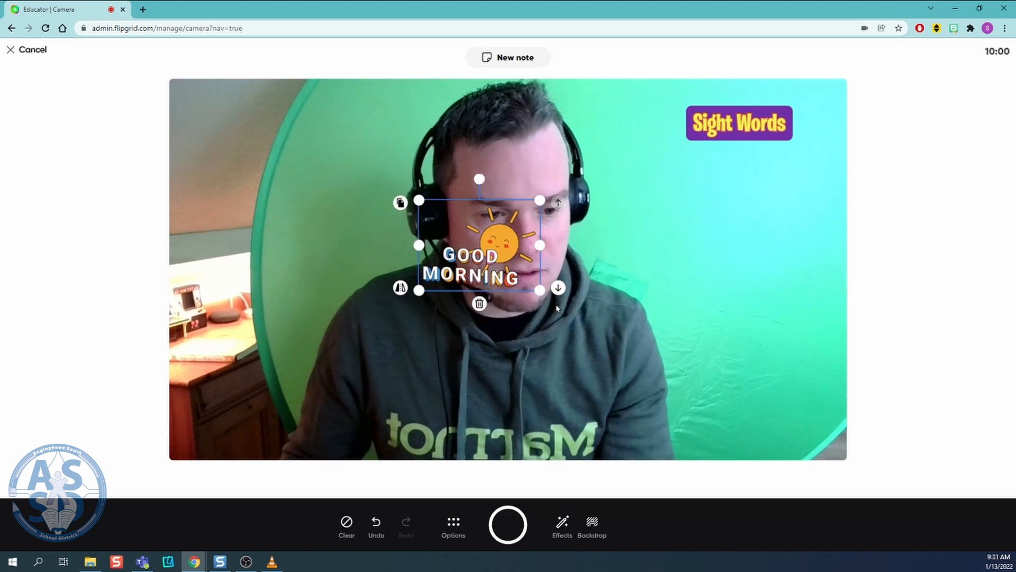
{"action": "left_click_drag", "start_coordinate": [539, 295], "coordinate": [280, 426]}
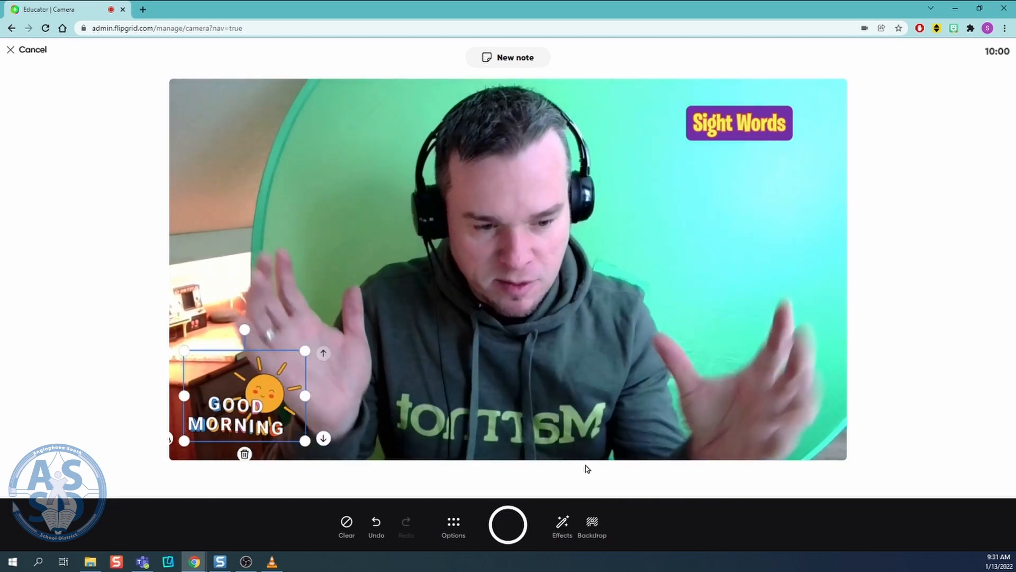
Apply the glowing blue-to-purple frame around the video and close the effects
{"action": "left_click", "coordinate": [565, 517]}
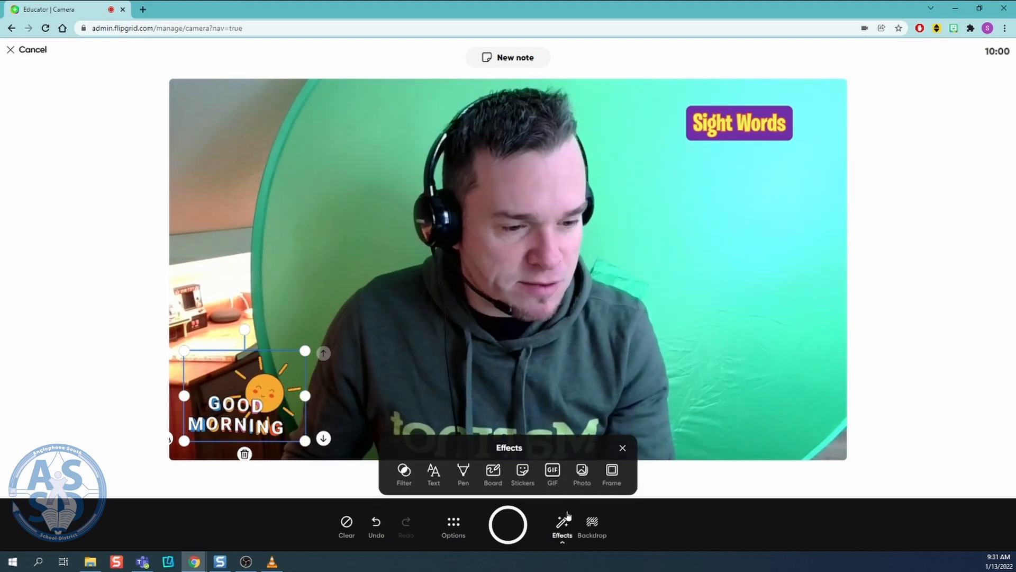
{"action": "left_click", "coordinate": [615, 471]}
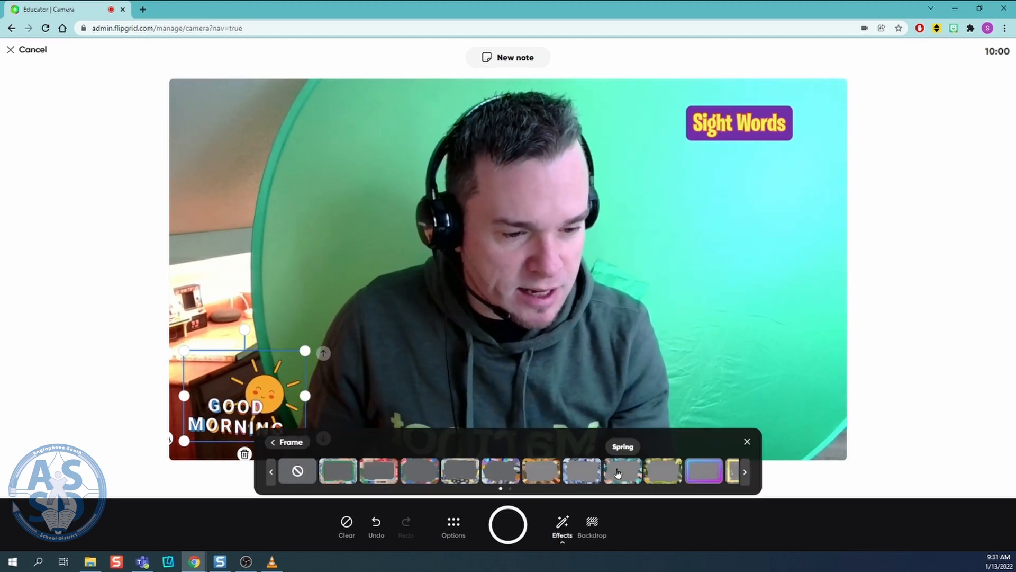
{"action": "left_click", "coordinate": [702, 471]}
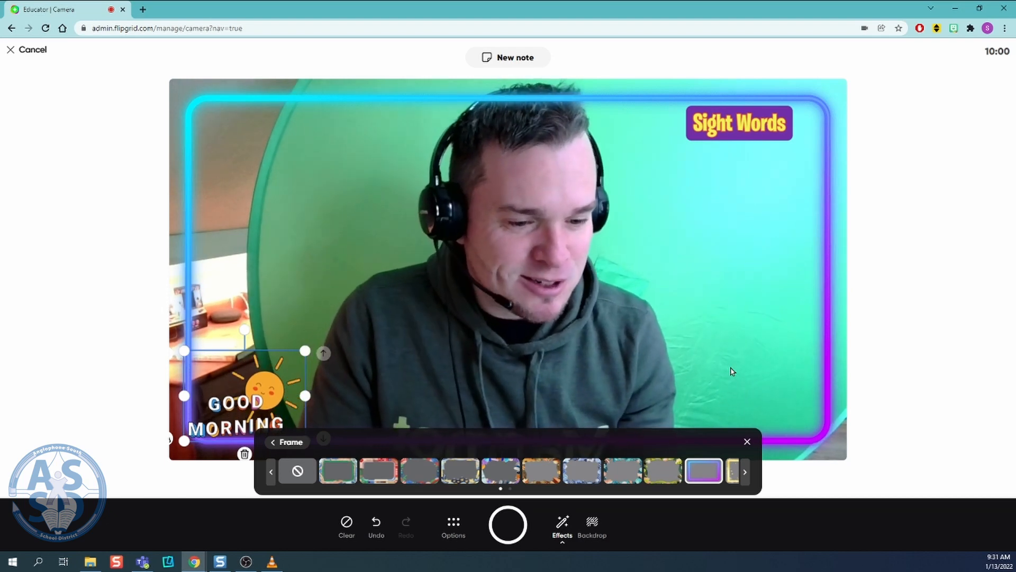
{"action": "left_click", "coordinate": [286, 442]}
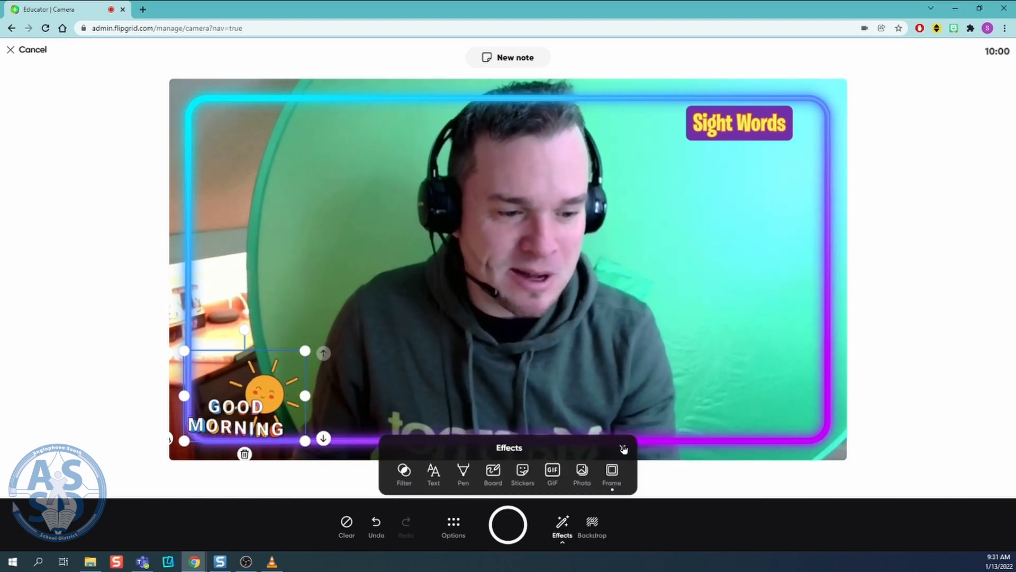
{"action": "left_click", "coordinate": [624, 449]}
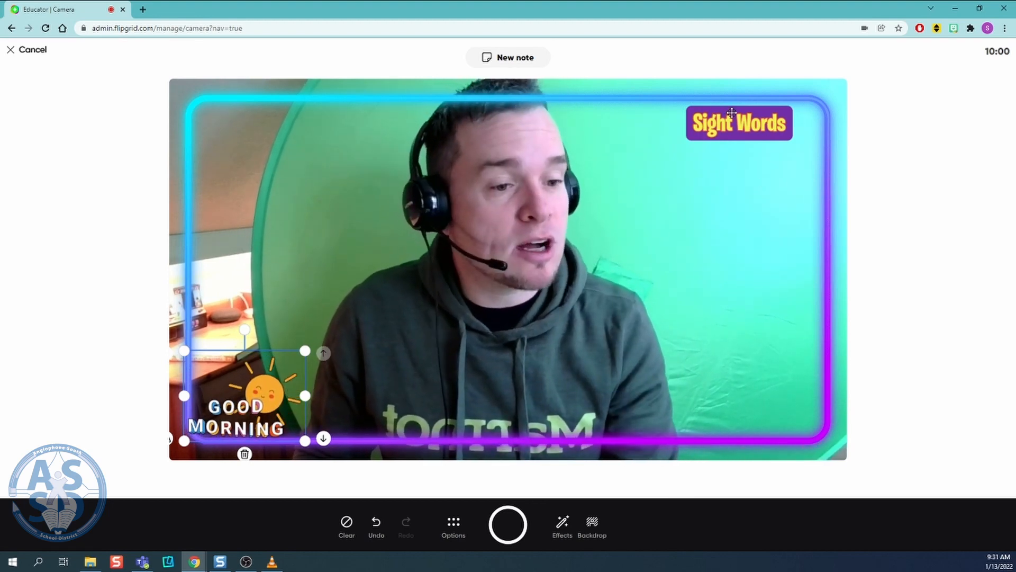
Replace the Sight Words label's text with "Teams" and adjust the label in the video's upper-right corner
{"action": "left_click", "coordinate": [732, 112]}
{"action": "double_click", "coordinate": [735, 123]}
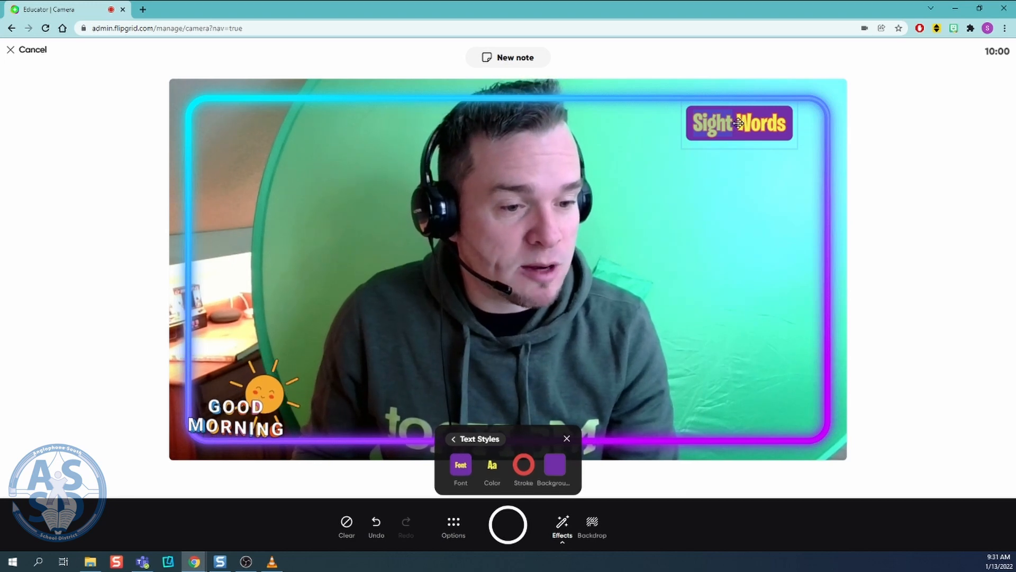
{"action": "key", "text": "BackSpace"}
{"action": "key", "text": "BackSpace"}
{"action": "key", "text": "BackSpace"}
{"action": "key", "text": "BackSpace"}
{"action": "key", "text": "BackSpace"}
{"action": "key", "text": "BackSpace"}
{"action": "key", "text": "BackSpace"}
{"action": "key", "text": "BackSpace"}
{"action": "key", "text": "BackSpace"}
{"action": "key", "text": "BackSpace"}
{"action": "key", "text": "BackSpace"}
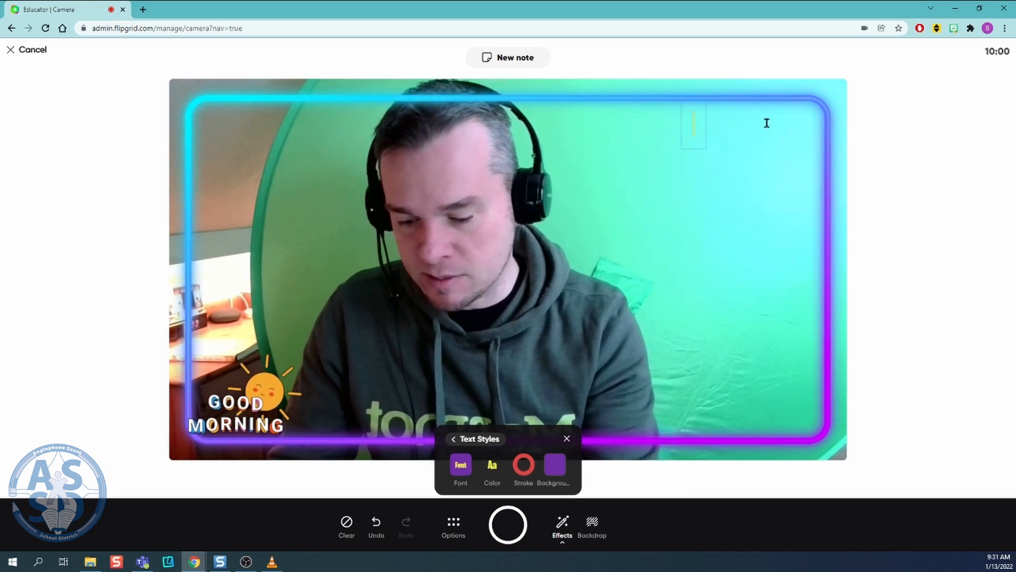
{"action": "type", "text": "Teams"}
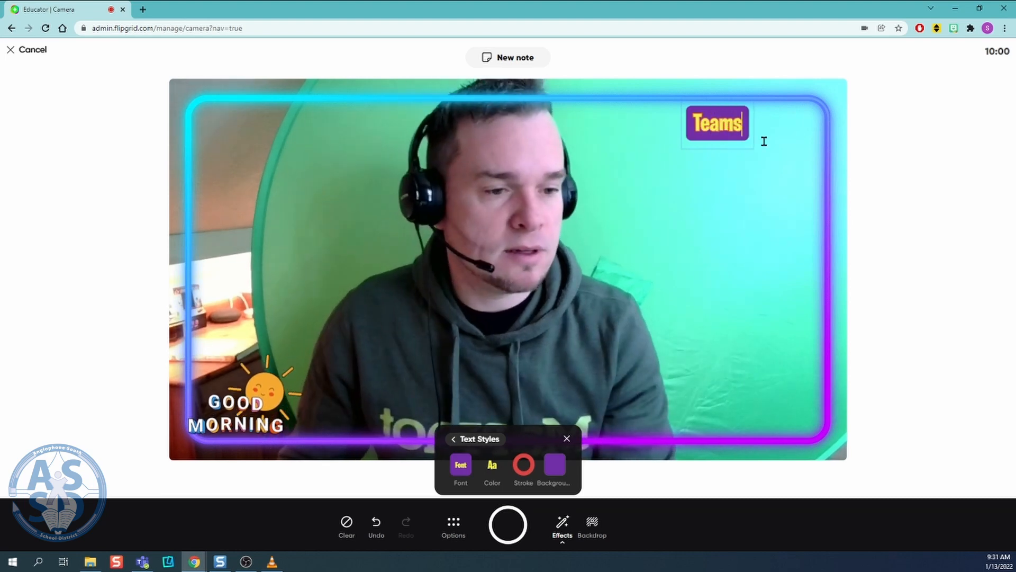
{"action": "left_click", "coordinate": [764, 164]}
{"action": "left_click", "coordinate": [746, 136]}
{"action": "left_click_drag", "start_coordinate": [746, 136], "coordinate": [788, 152]}
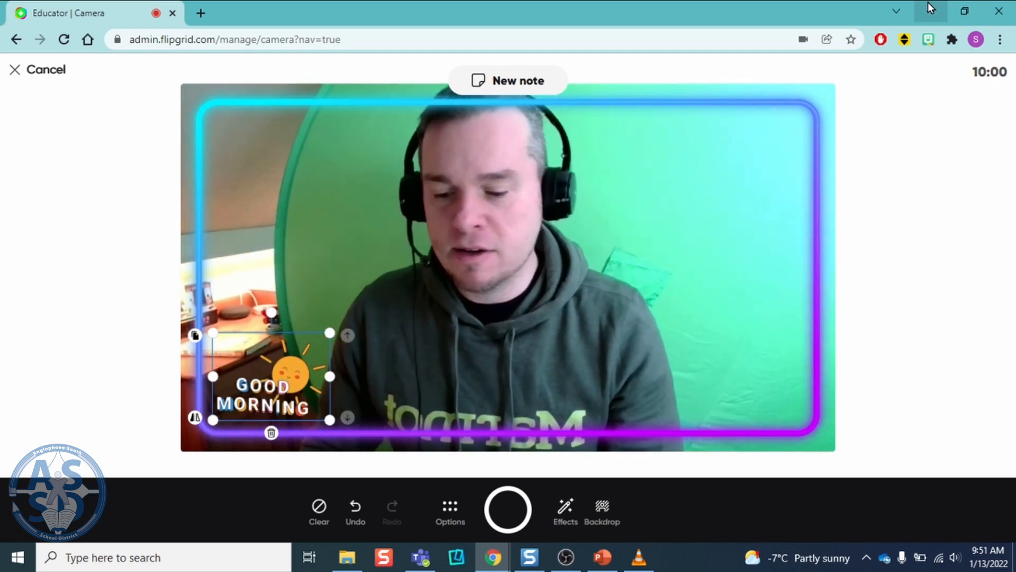
Set the backdrop to a live share of Screen 2 showing the TEAMS Meeting Etiquette slide and hide the sharing notice
{"action": "left_click", "coordinate": [612, 510]}
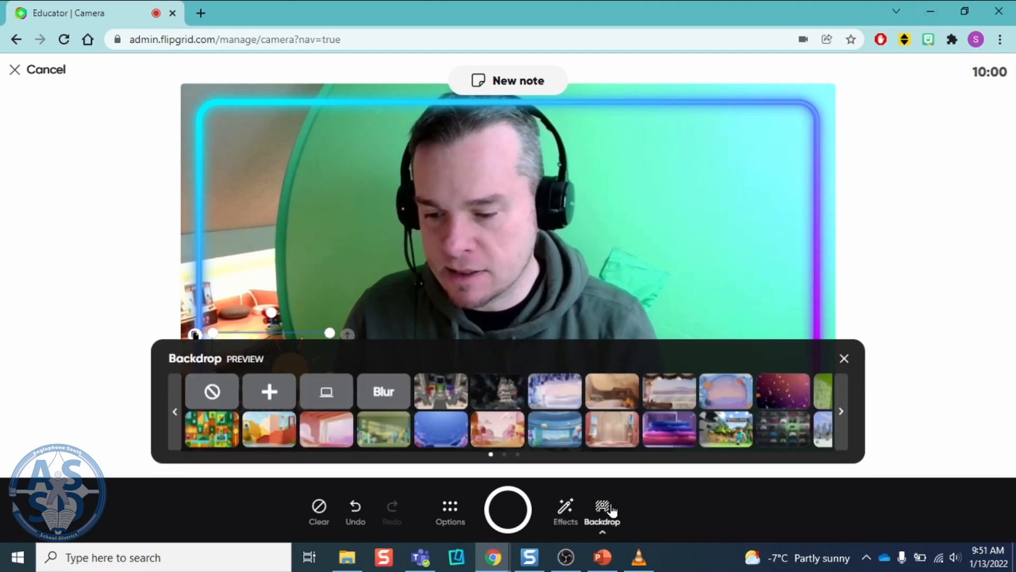
{"action": "left_click", "coordinate": [322, 395]}
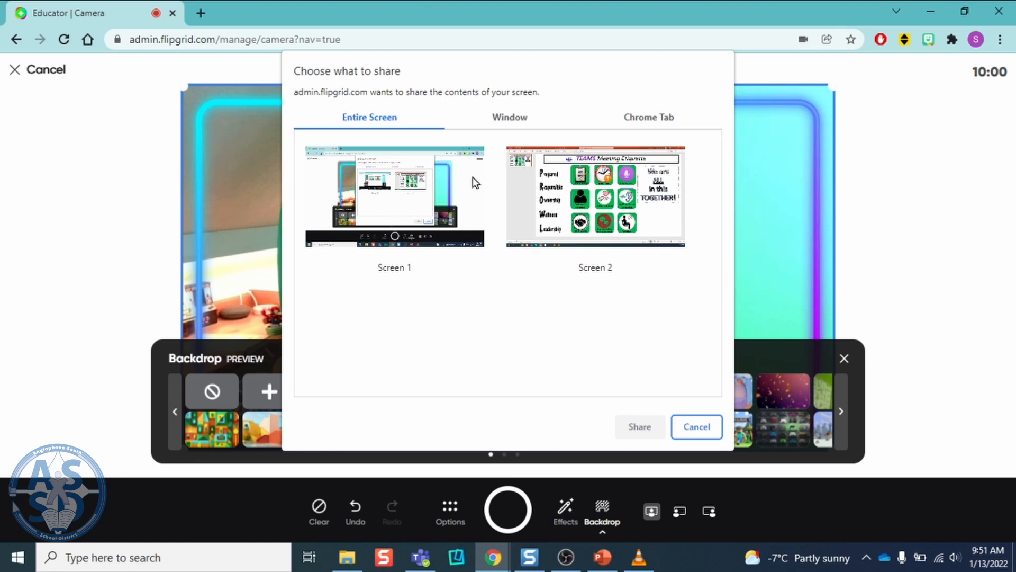
{"action": "left_click", "coordinate": [579, 216]}
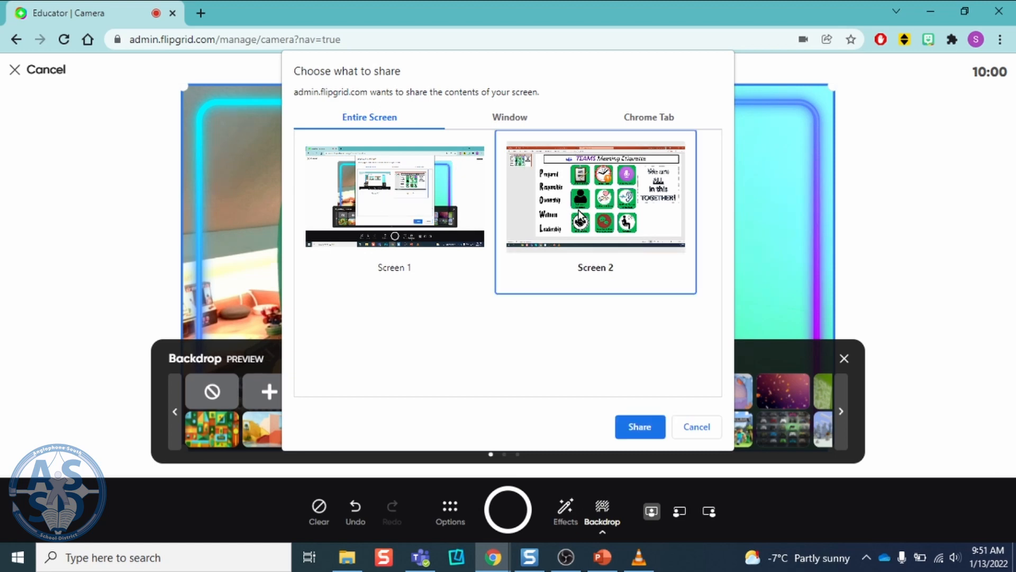
{"action": "left_click", "coordinate": [637, 427]}
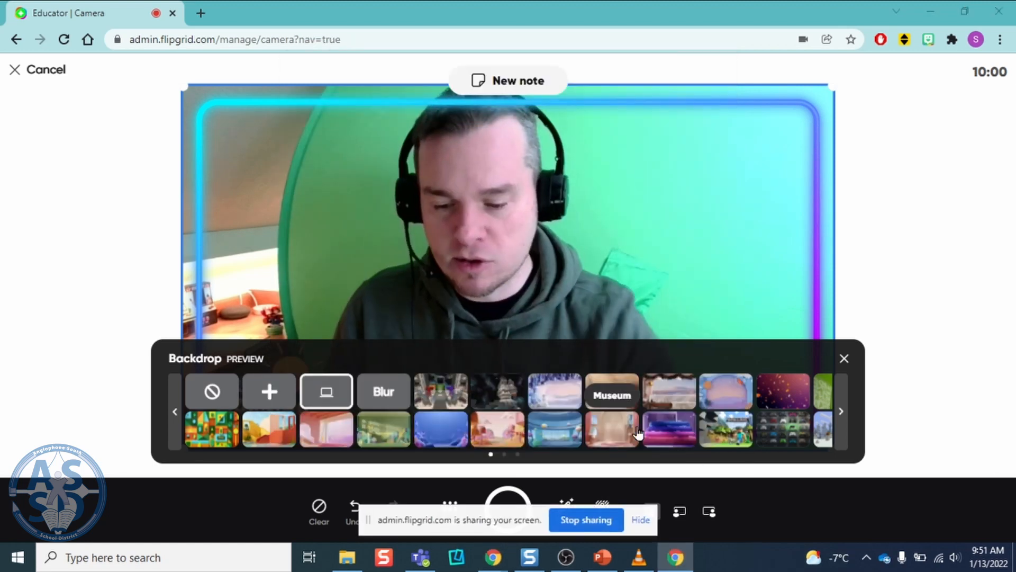
{"action": "left_click", "coordinate": [845, 361]}
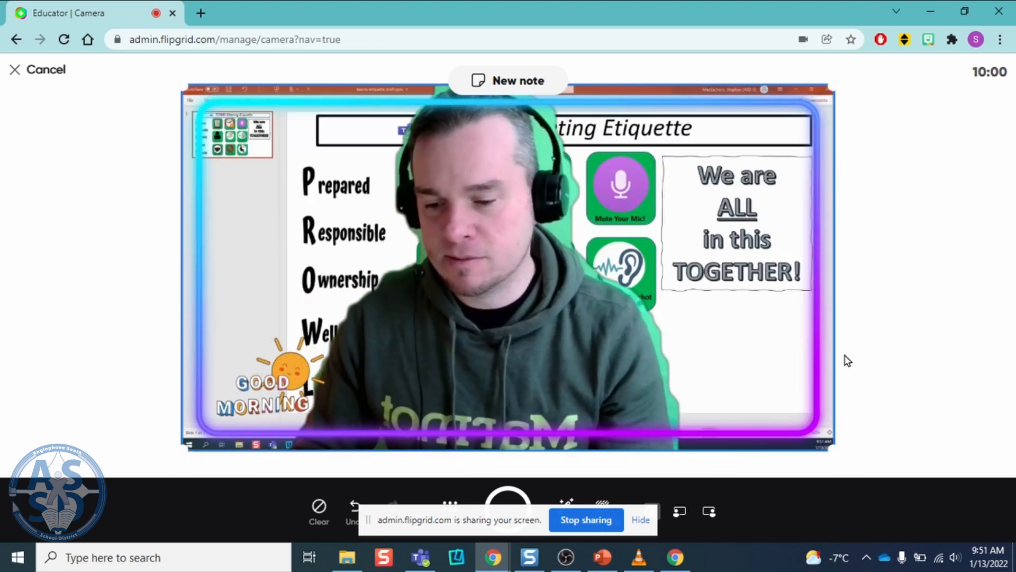
{"action": "left_click", "coordinate": [640, 519]}
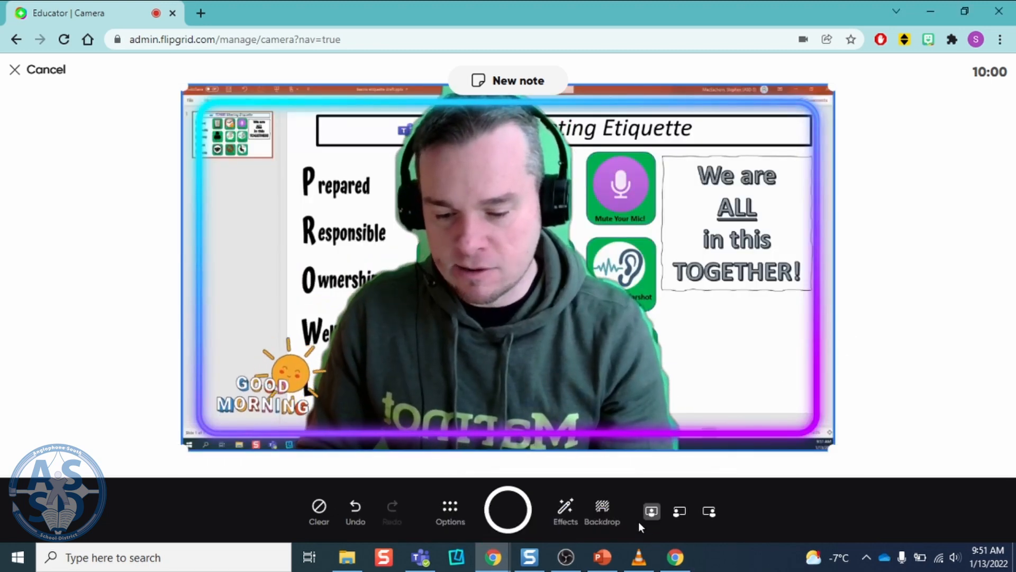
Switch the camera to a reduced presenter layout, then shrink the presenter further and place it in the video's lower-right corner
{"action": "left_click", "coordinate": [676, 513]}
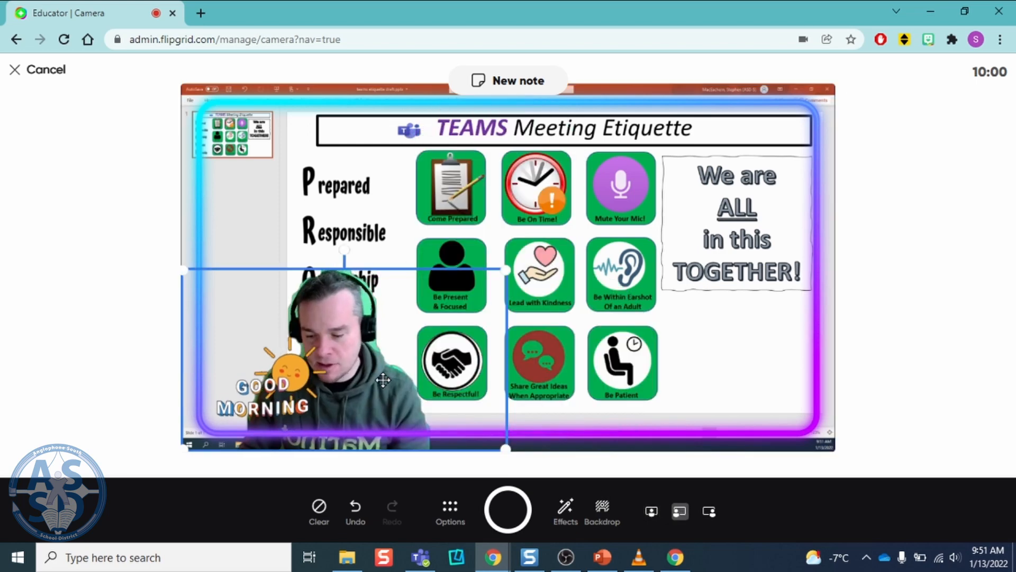
{"action": "left_click_drag", "start_coordinate": [652, 379], "coordinate": [725, 342]}
{"action": "left_click_drag", "start_coordinate": [593, 233], "coordinate": [699, 293]}
{"action": "left_click_drag", "start_coordinate": [740, 366], "coordinate": [670, 389]}
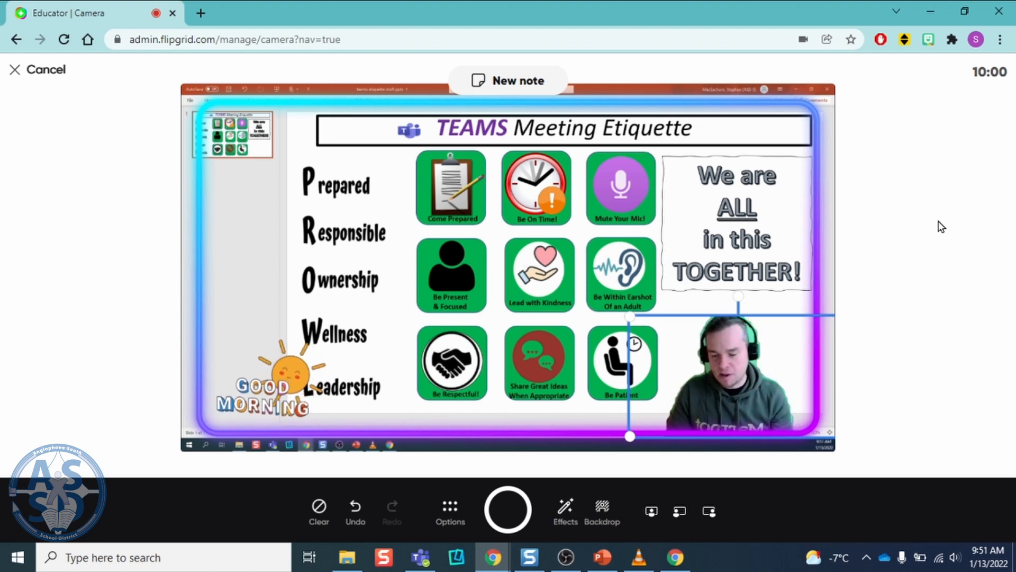
Record a clip of about 1:05 over the etiquette slide, stop recording and proceed to the review with playback paused
{"action": "left_click", "coordinate": [507, 508]}
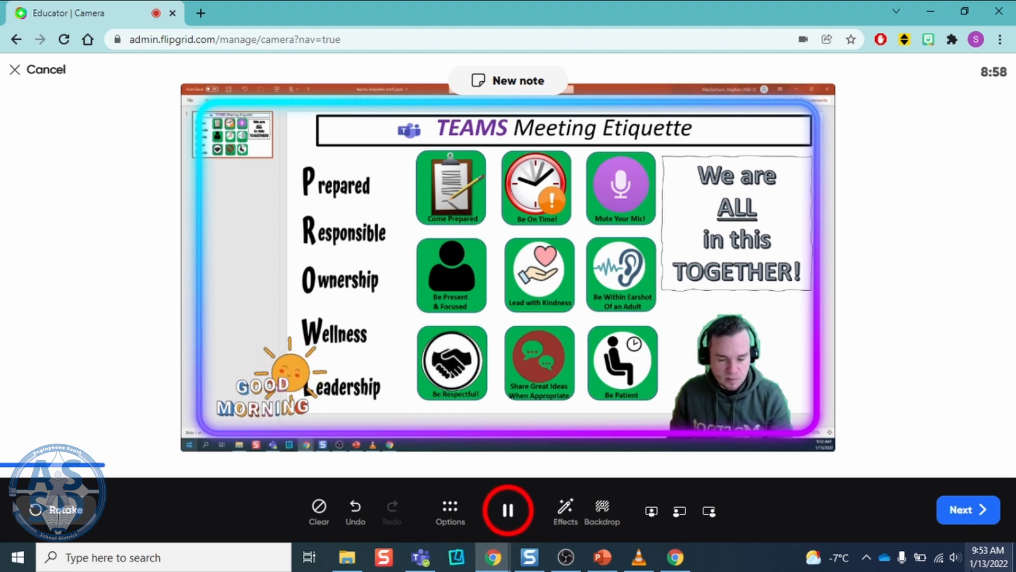
{"action": "left_click", "coordinate": [510, 511]}
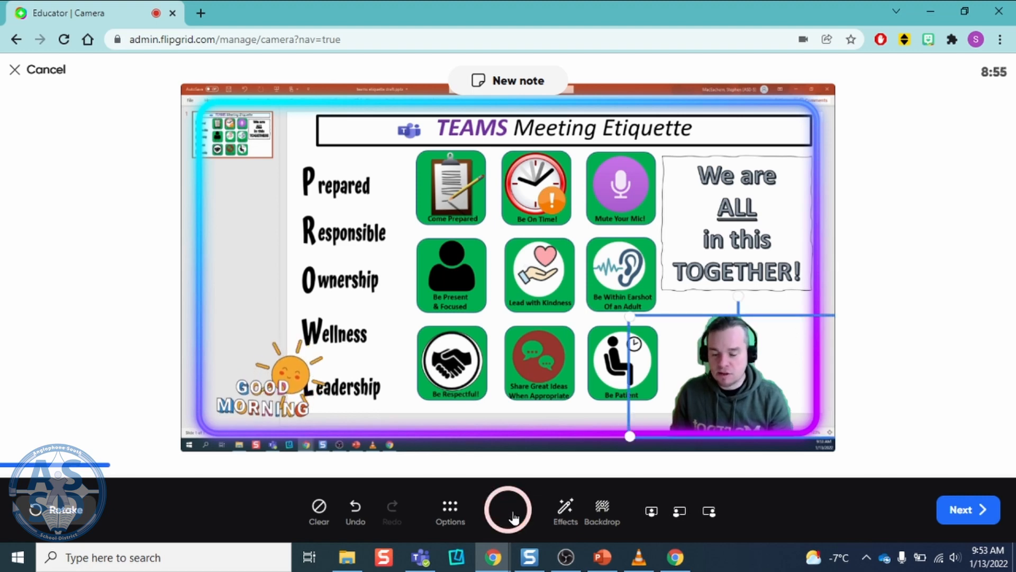
{"action": "left_click", "coordinate": [957, 523]}
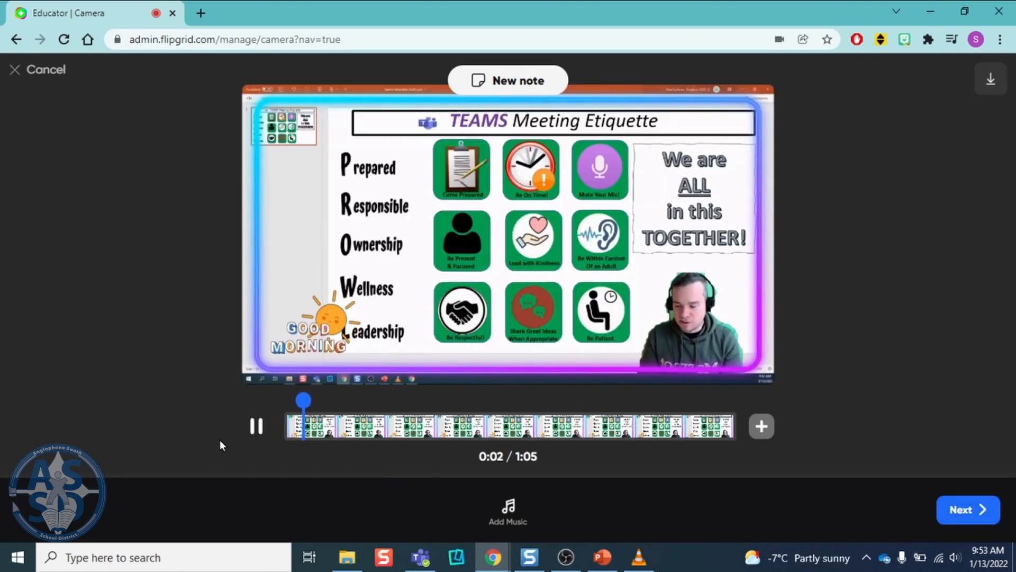
{"action": "left_click", "coordinate": [265, 426]}
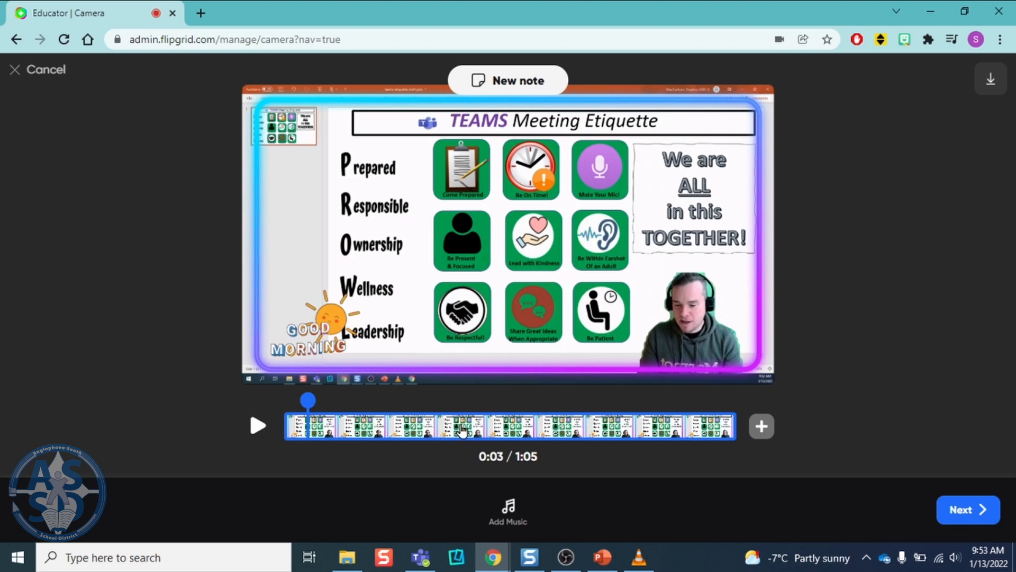
Open the recorded clip for trimming, set its start to 0:01 and play back the beginning to check it
{"action": "left_click", "coordinate": [463, 431]}
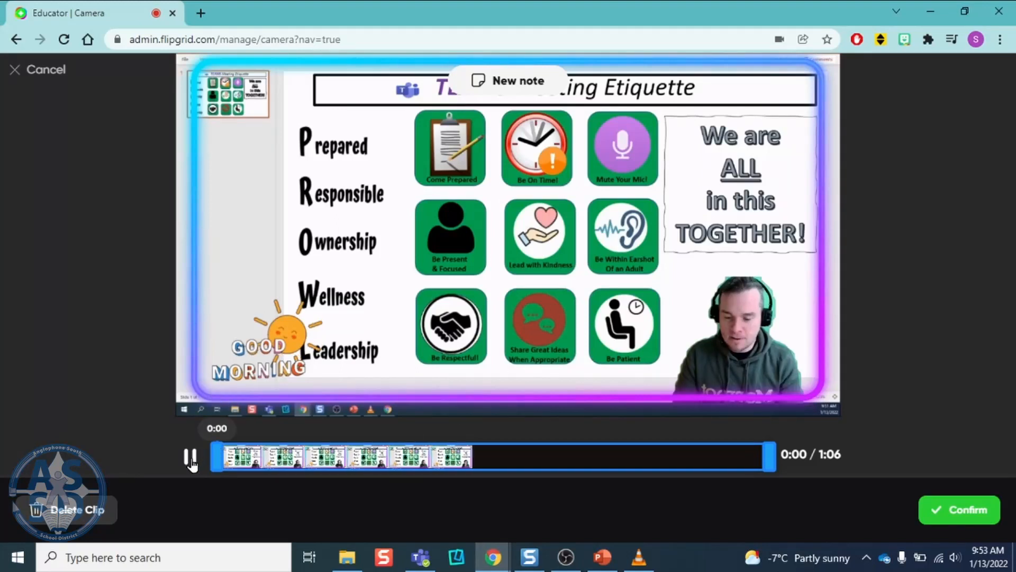
{"action": "left_click", "coordinate": [192, 458]}
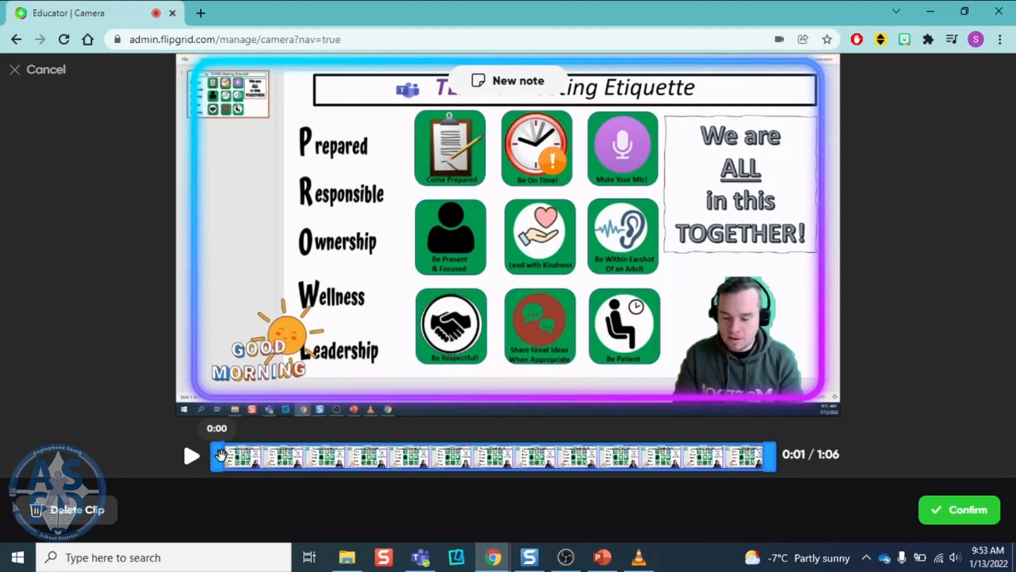
{"action": "left_click", "coordinate": [194, 465]}
{"action": "left_click", "coordinate": [192, 463]}
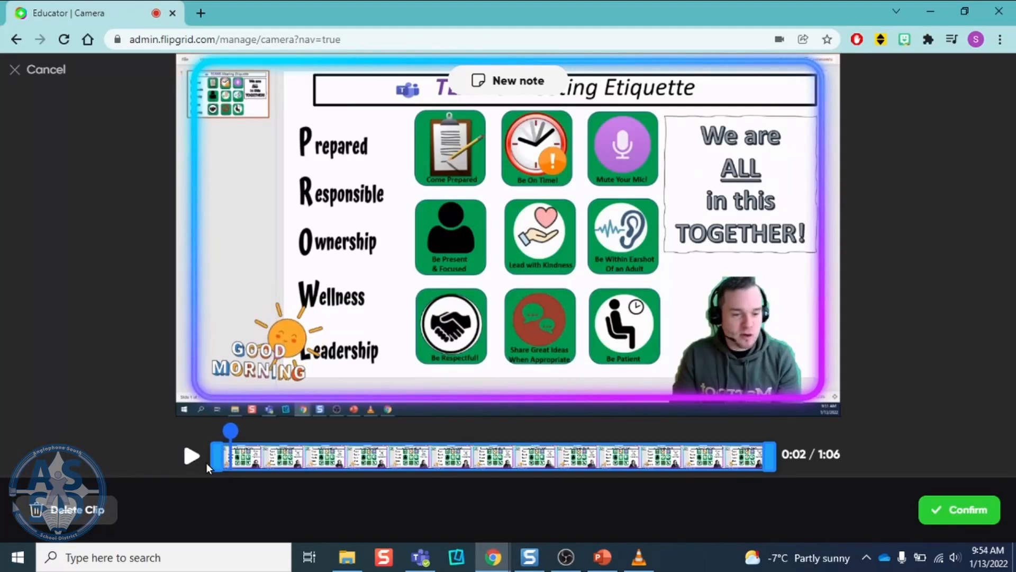
{"action": "left_click_drag", "start_coordinate": [214, 459], "coordinate": [219, 462]}
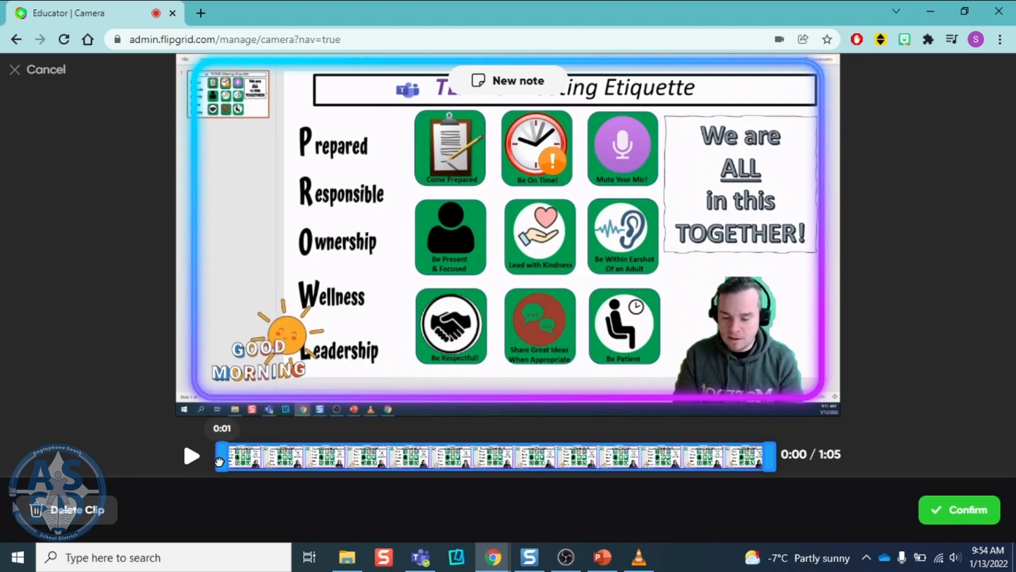
{"action": "left_click", "coordinate": [190, 459]}
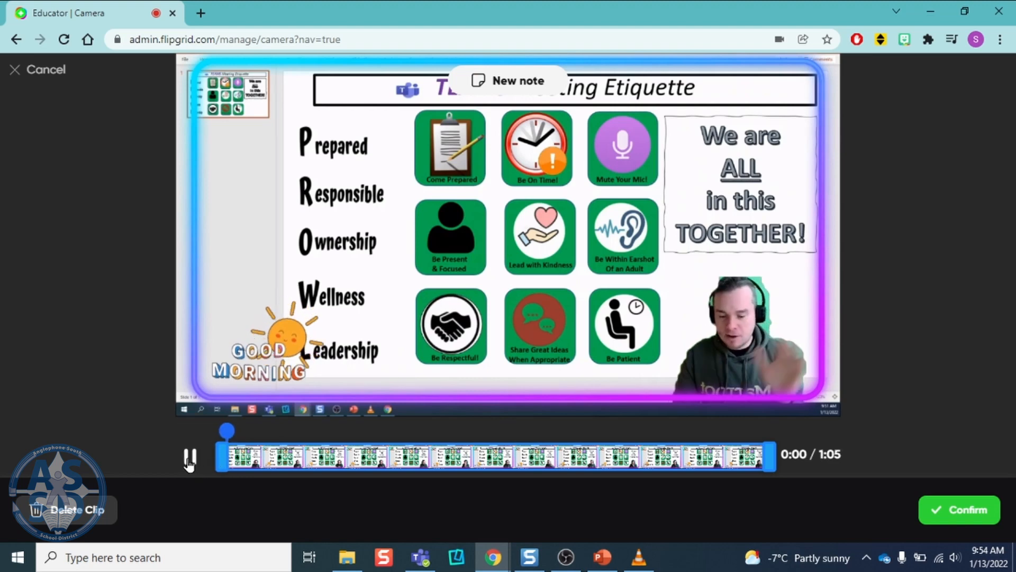
{"action": "left_click", "coordinate": [189, 460]}
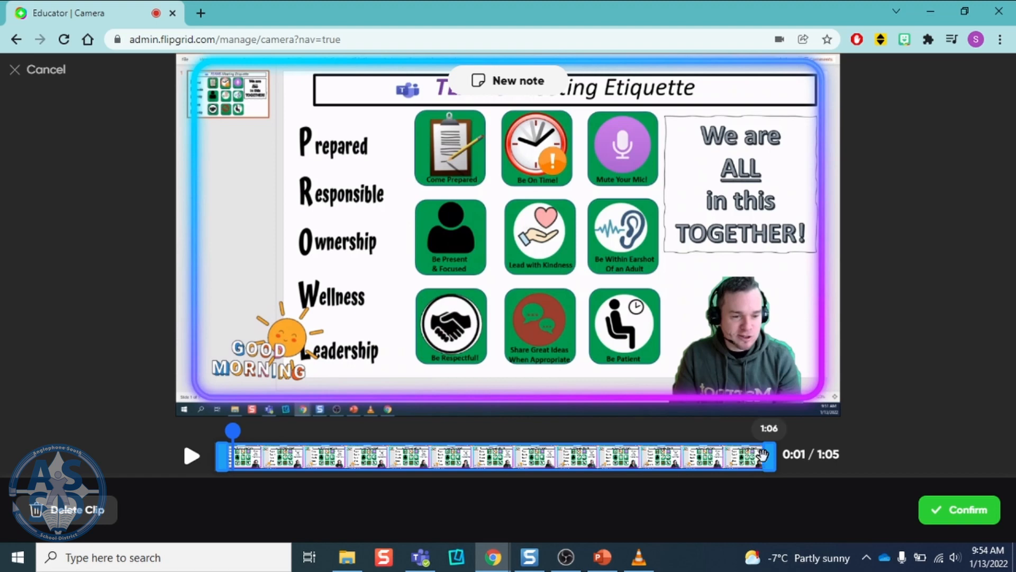
Trim the end of the clip to 0:37, checking playback, and confirm the trim
{"action": "left_click_drag", "start_coordinate": [768, 454], "coordinate": [531, 457]}
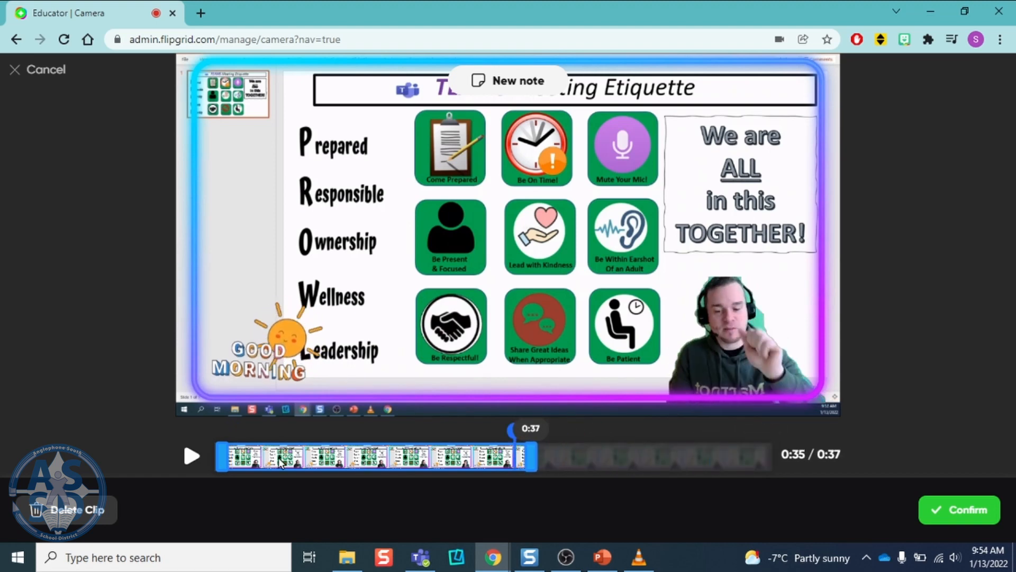
{"action": "left_click", "coordinate": [431, 428]}
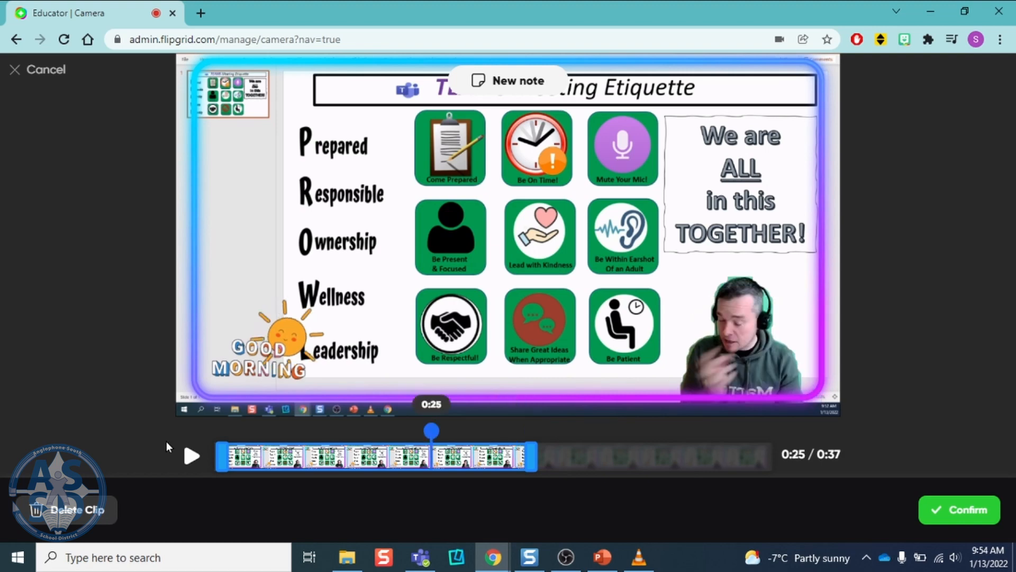
{"action": "left_click", "coordinate": [190, 455]}
{"action": "mouse_move", "coordinate": [531, 456]}
{"action": "left_mouse_down"}
{"action": "mouse_move", "coordinate": [556, 455]}
{"action": "mouse_move", "coordinate": [535, 458]}
{"action": "left_mouse_up"}
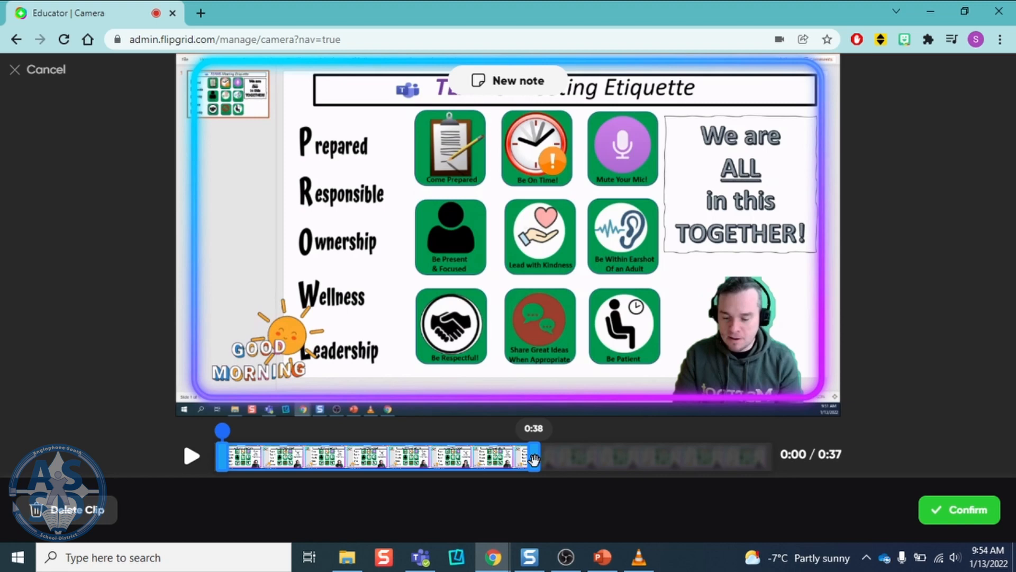
{"action": "left_click_drag", "start_coordinate": [534, 459], "coordinate": [527, 460]}
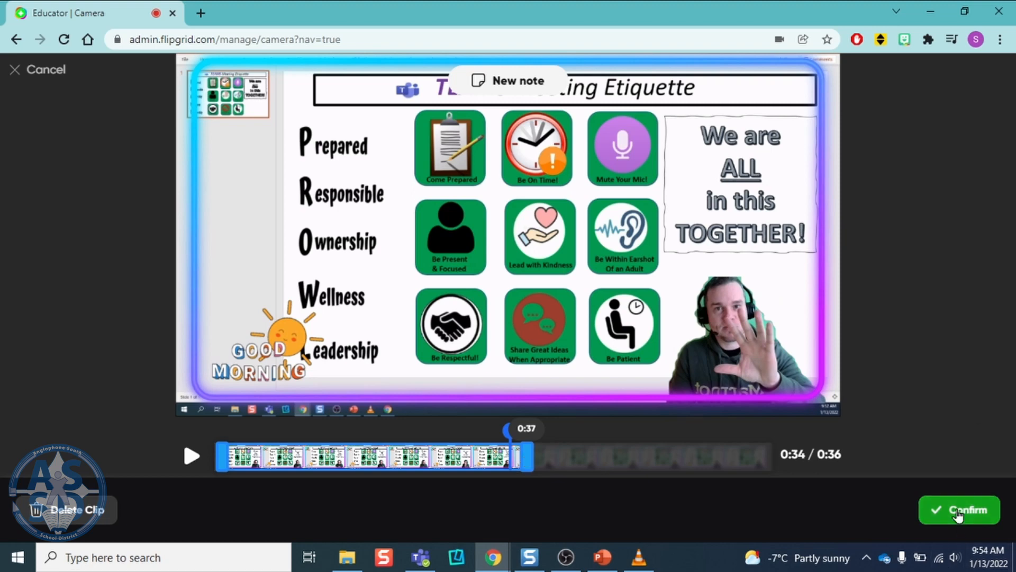
{"action": "left_click", "coordinate": [958, 511]}
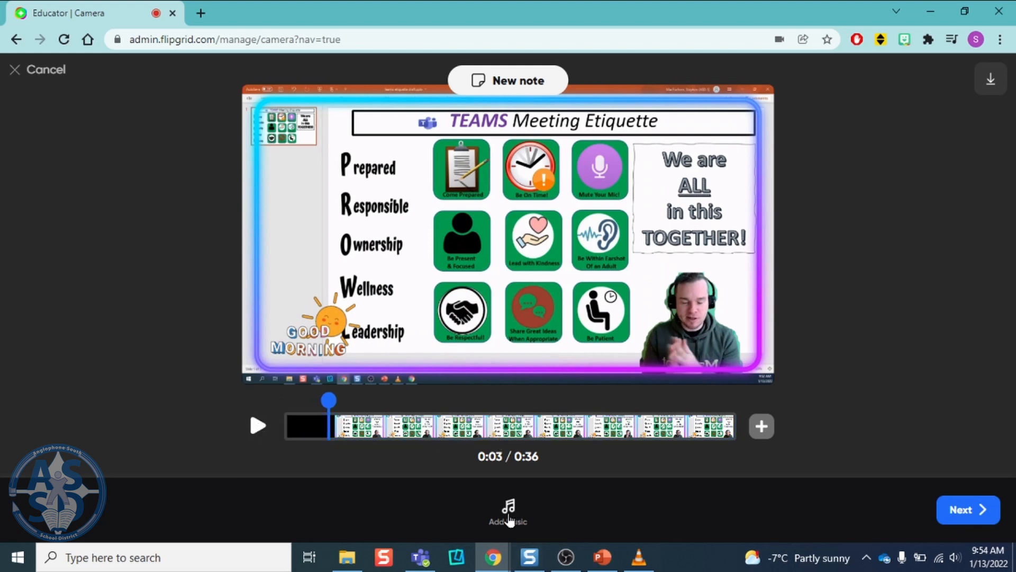
Browse the music library, add the Fun track "Valle Del Acordion" as background music and play back the video
{"action": "left_click", "coordinate": [509, 518]}
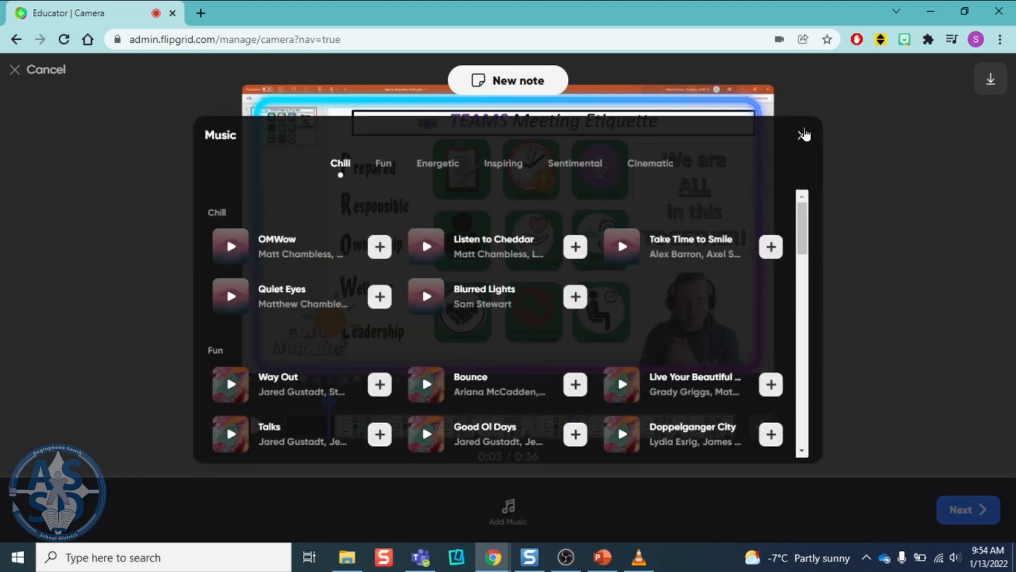
{"action": "left_click", "coordinate": [803, 136]}
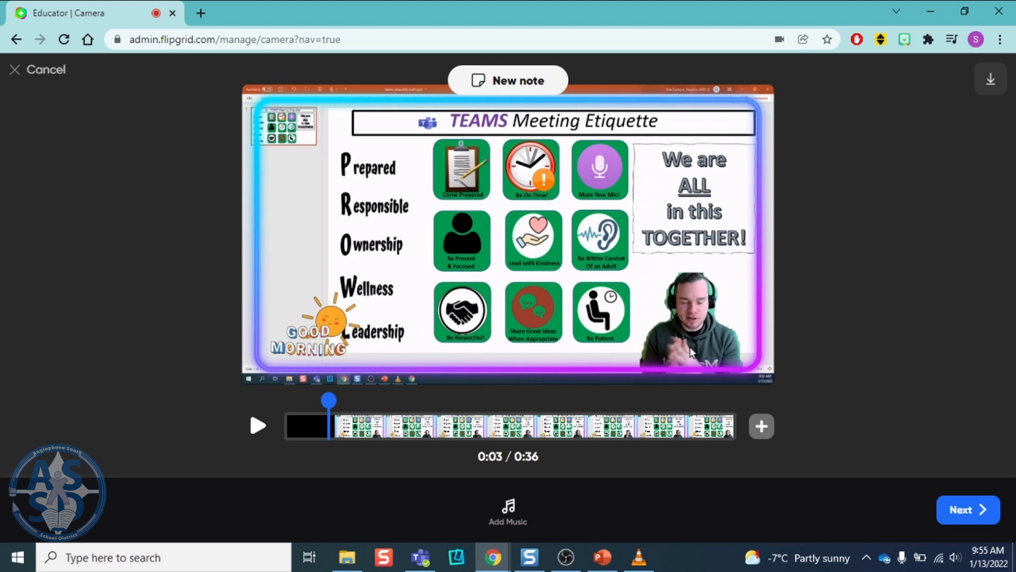
{"action": "left_click", "coordinate": [512, 517]}
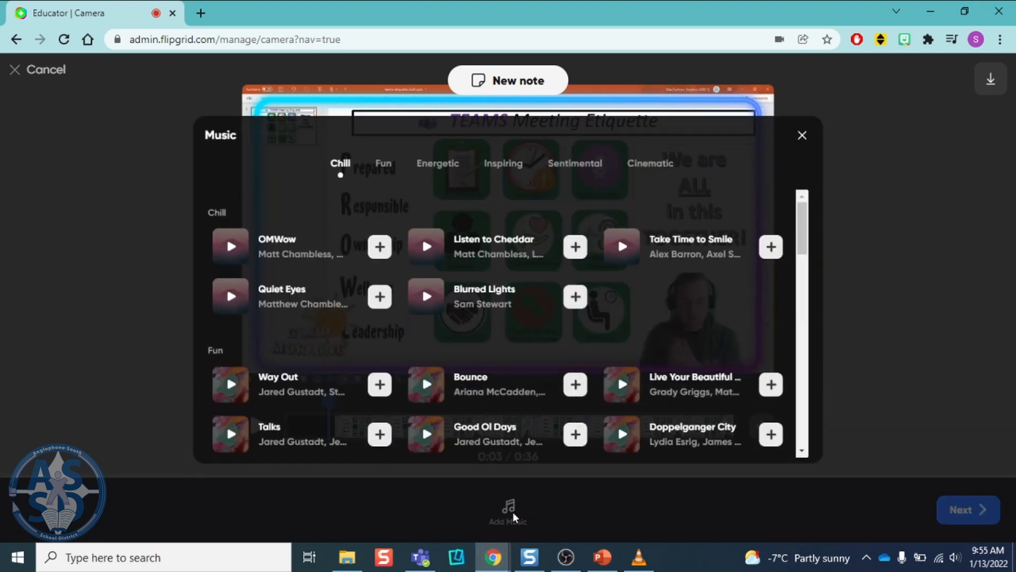
{"action": "scroll", "coordinate": [488, 290], "scroll_direction": "down", "scroll_amount": 15}
{"action": "scroll", "coordinate": [691, 291], "scroll_direction": "up", "scroll_amount": 15}
{"action": "scroll", "coordinate": [691, 291], "scroll_direction": "down", "scroll_amount": 10}
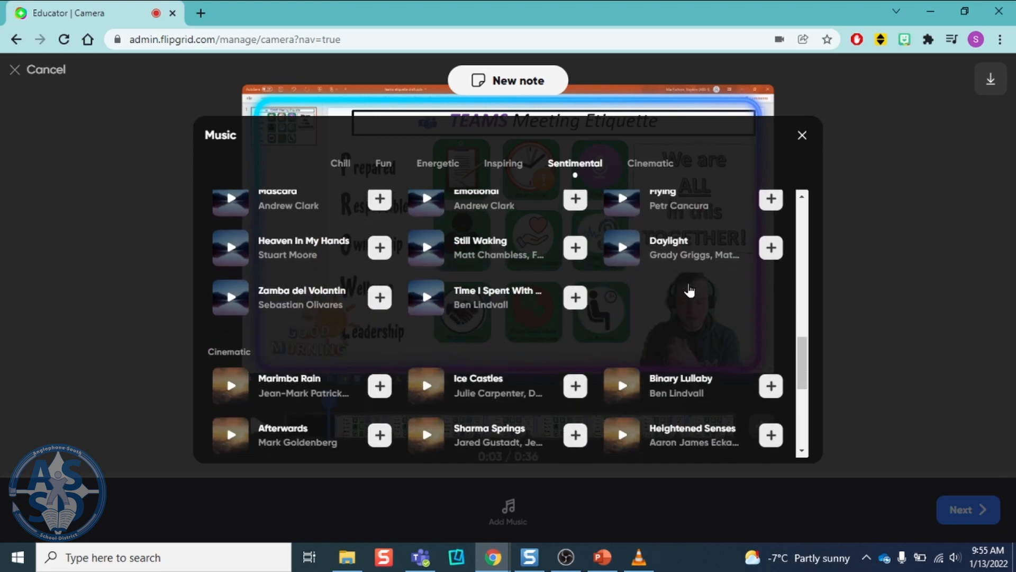
{"action": "scroll", "coordinate": [689, 290], "scroll_direction": "down", "scroll_amount": 3}
{"action": "scroll", "coordinate": [366, 252], "scroll_direction": "up", "scroll_amount": 15}
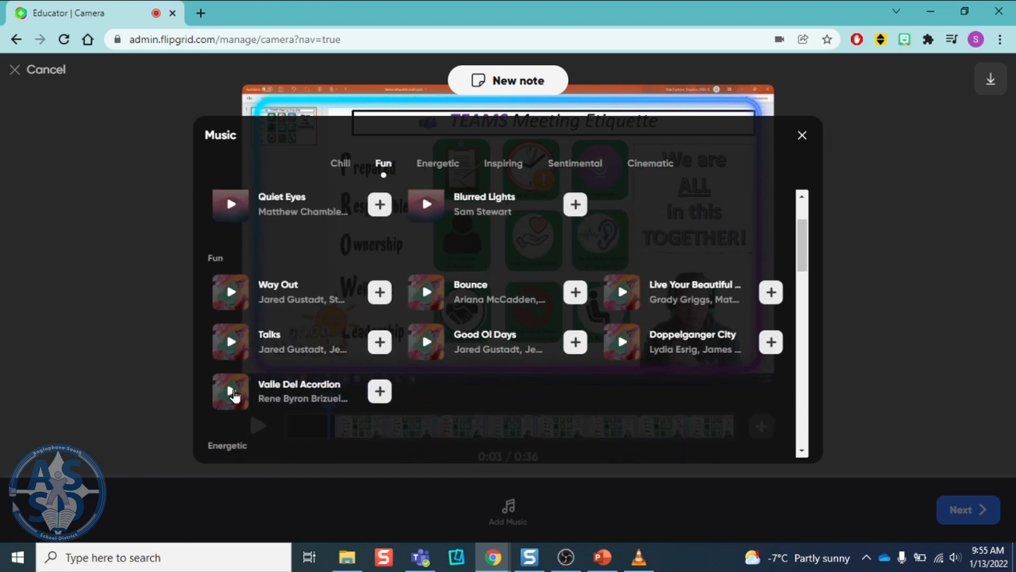
{"action": "left_click", "coordinate": [232, 392]}
{"action": "left_click", "coordinate": [231, 392]}
{"action": "left_click", "coordinate": [375, 393]}
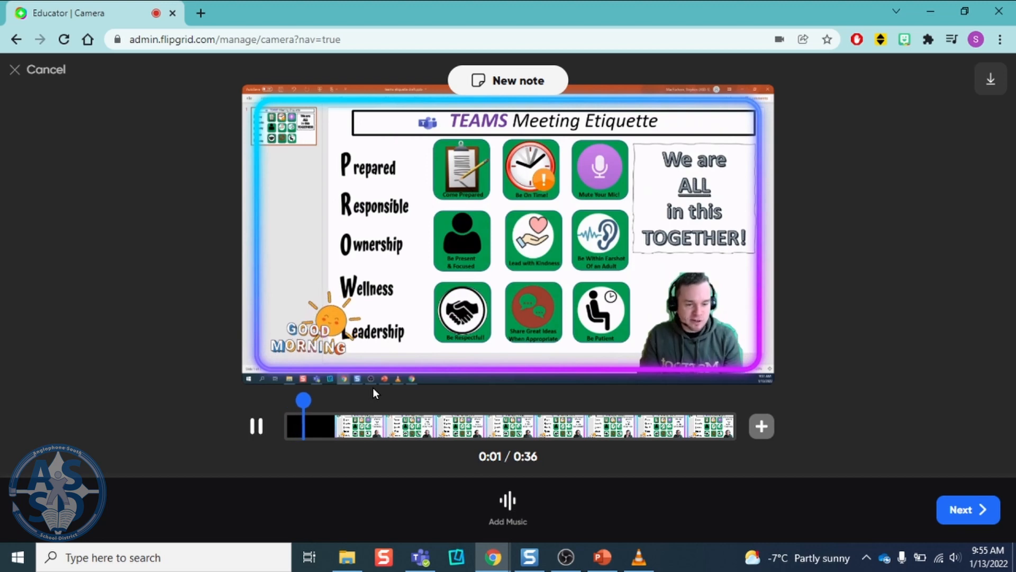
{"action": "left_click", "coordinate": [260, 426]}
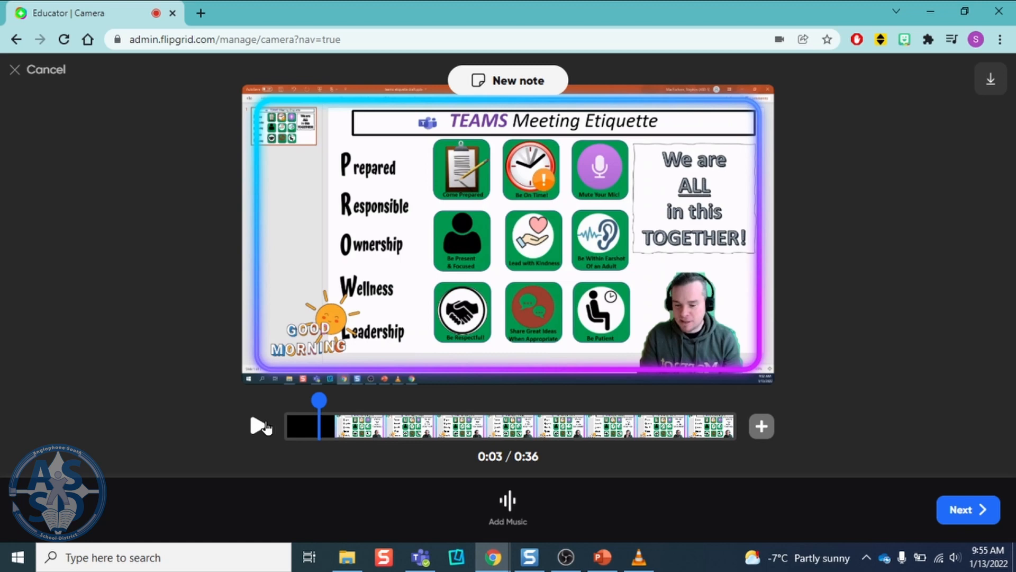
{"action": "left_click", "coordinate": [267, 426]}
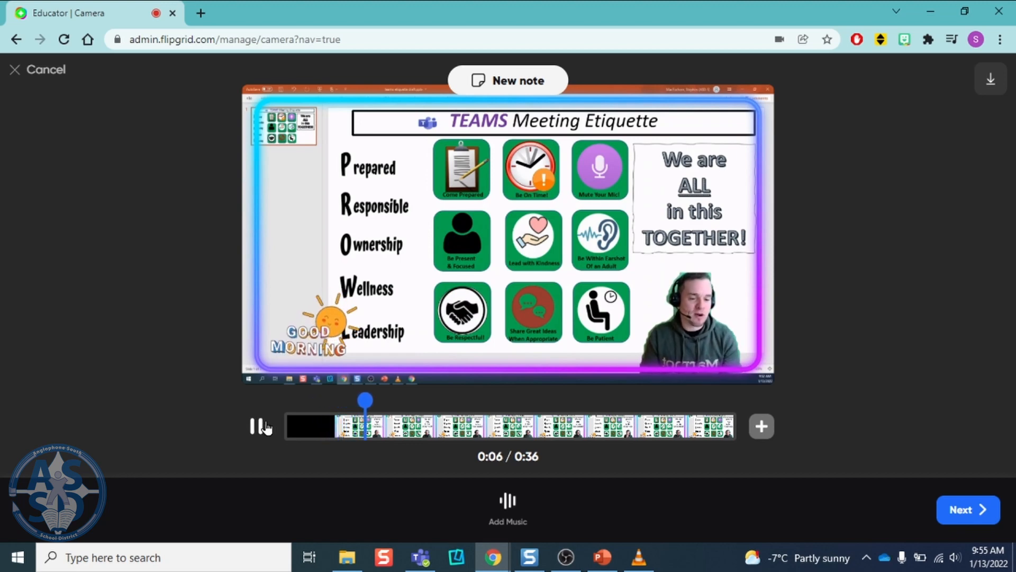
Pause the playback and proceed from the video review to the posting details
{"action": "left_click", "coordinate": [266, 427]}
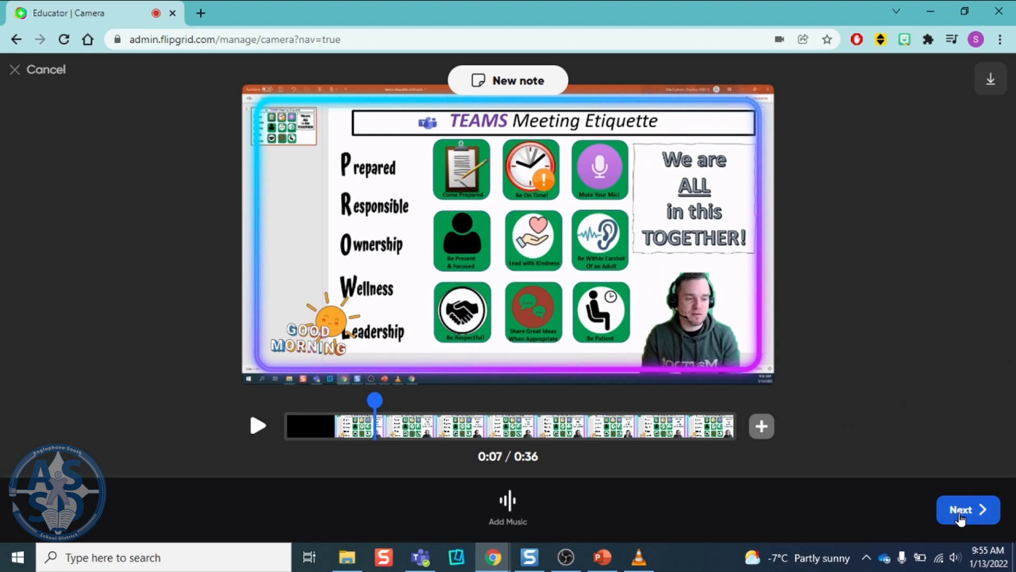
{"action": "left_click", "coordinate": [959, 516]}
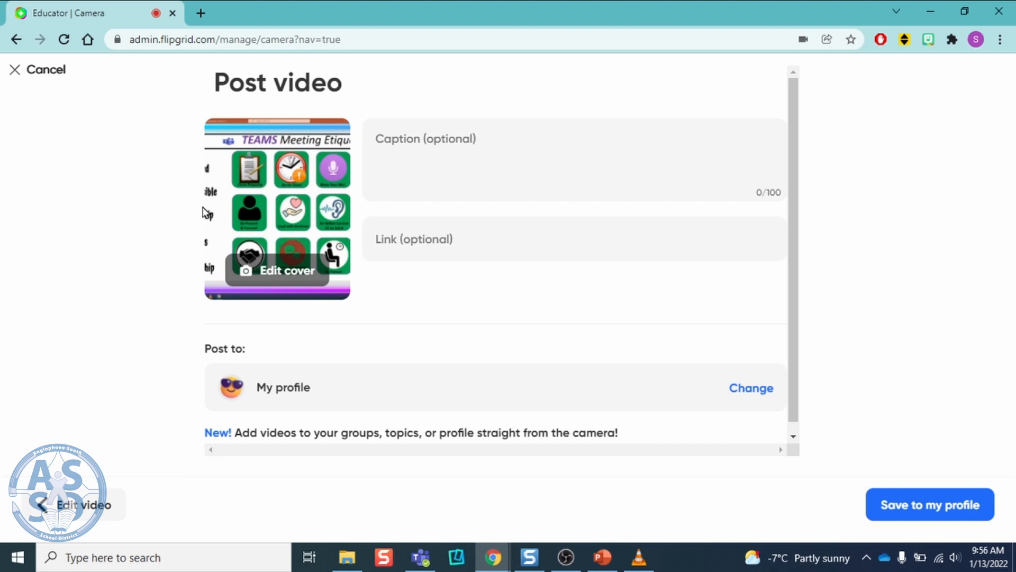
Look over the cover options, take a selfie and confirm it as the video's cover
{"action": "left_click", "coordinate": [247, 269]}
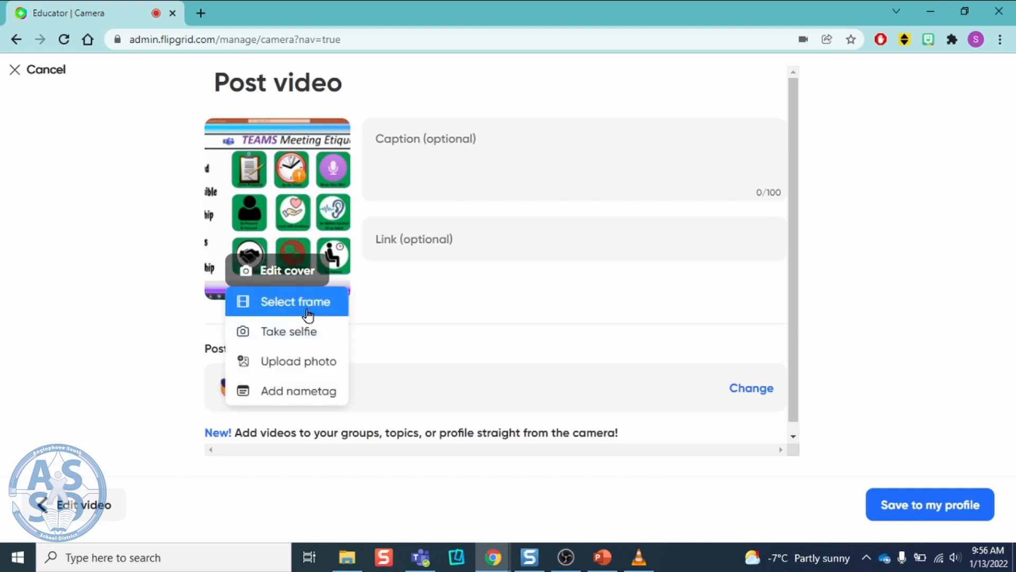
{"action": "left_click", "coordinate": [149, 205]}
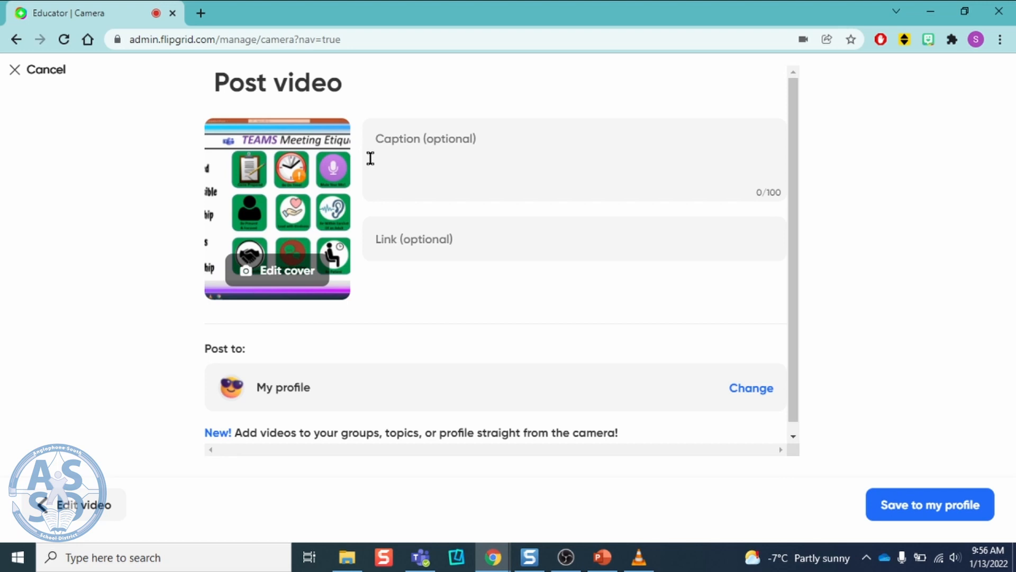
{"action": "left_click", "coordinate": [290, 267]}
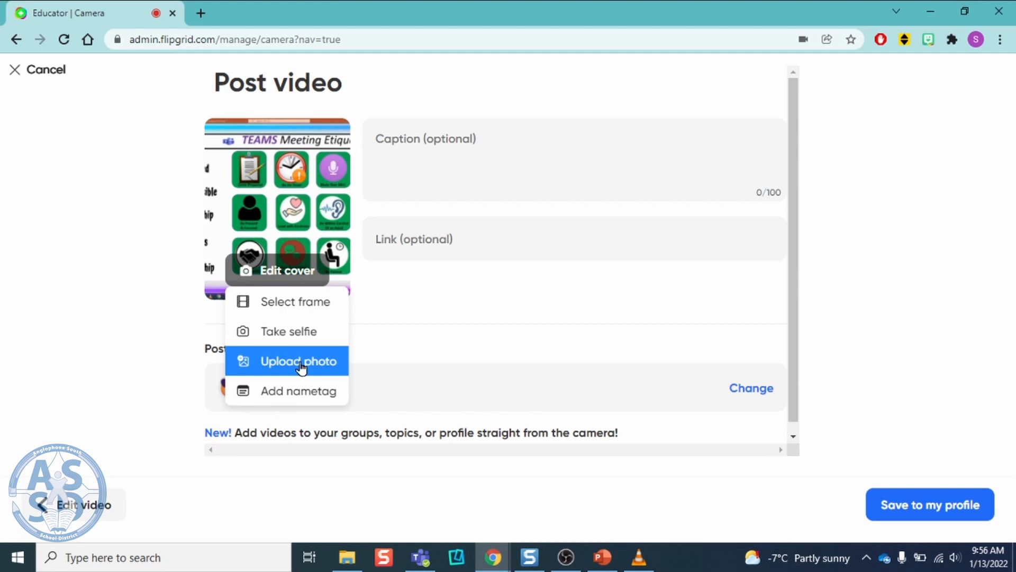
{"action": "left_click", "coordinate": [307, 332]}
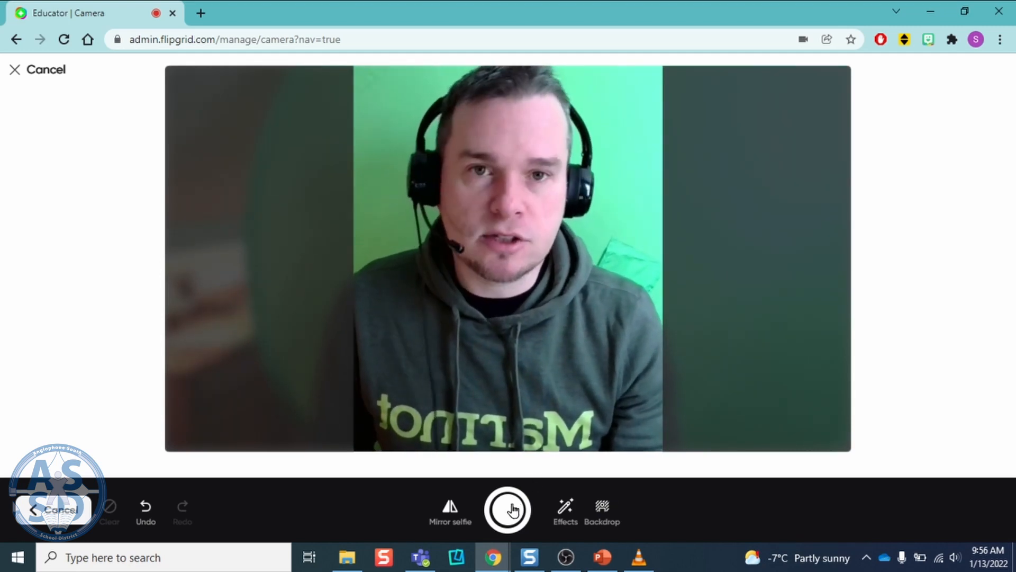
{"action": "left_click", "coordinate": [512, 510]}
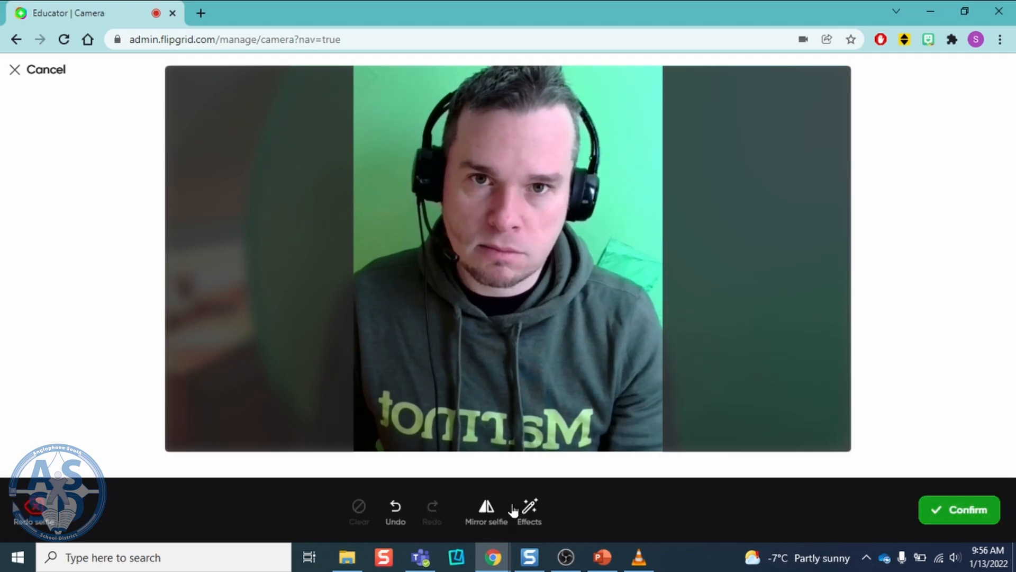
{"action": "left_click", "coordinate": [973, 512]}
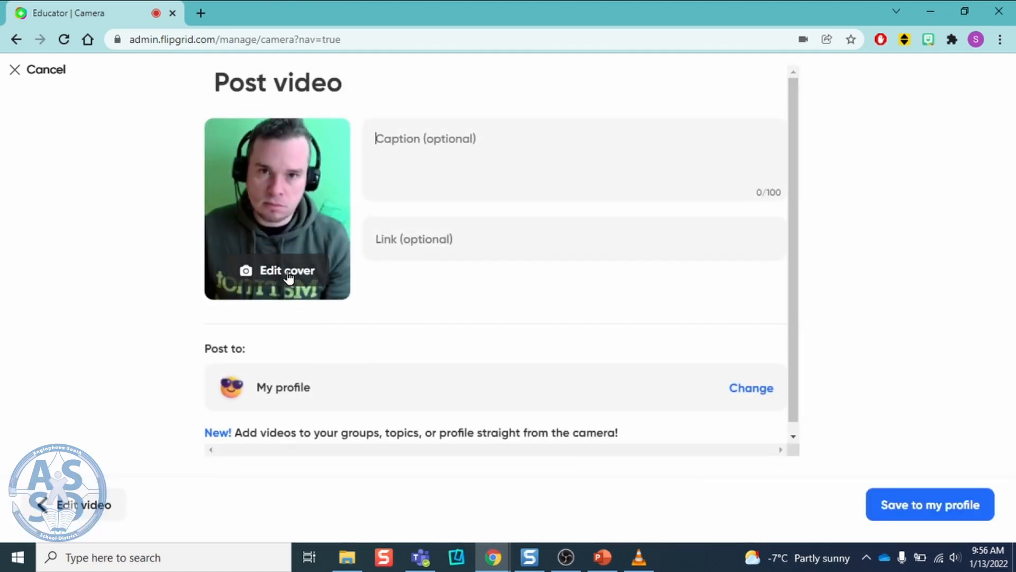
Replace the selfie cover with a nametag in the Superpower style and confirm it
{"action": "left_click", "coordinate": [288, 272]}
{"action": "left_click", "coordinate": [297, 390]}
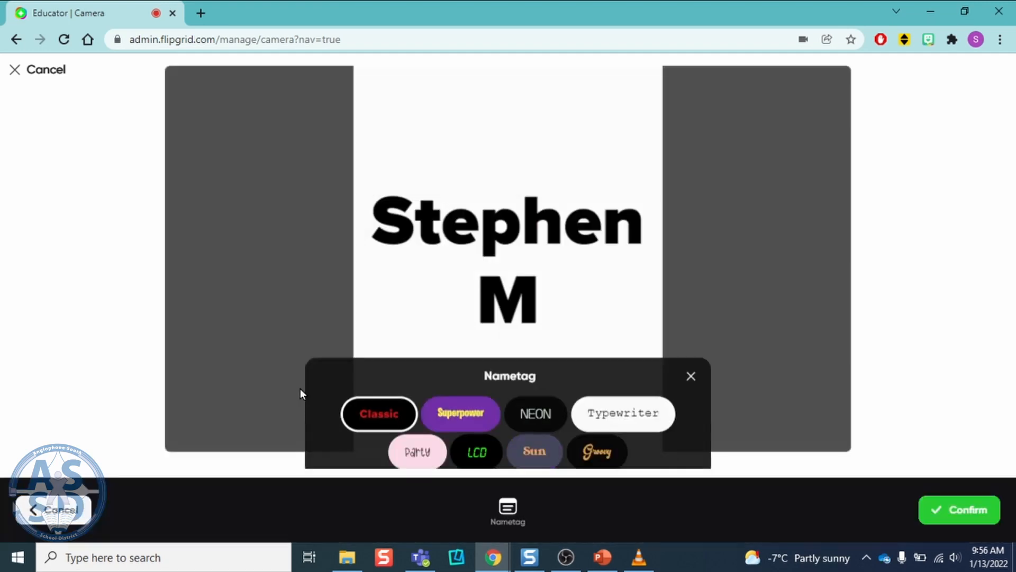
{"action": "left_click", "coordinate": [478, 406]}
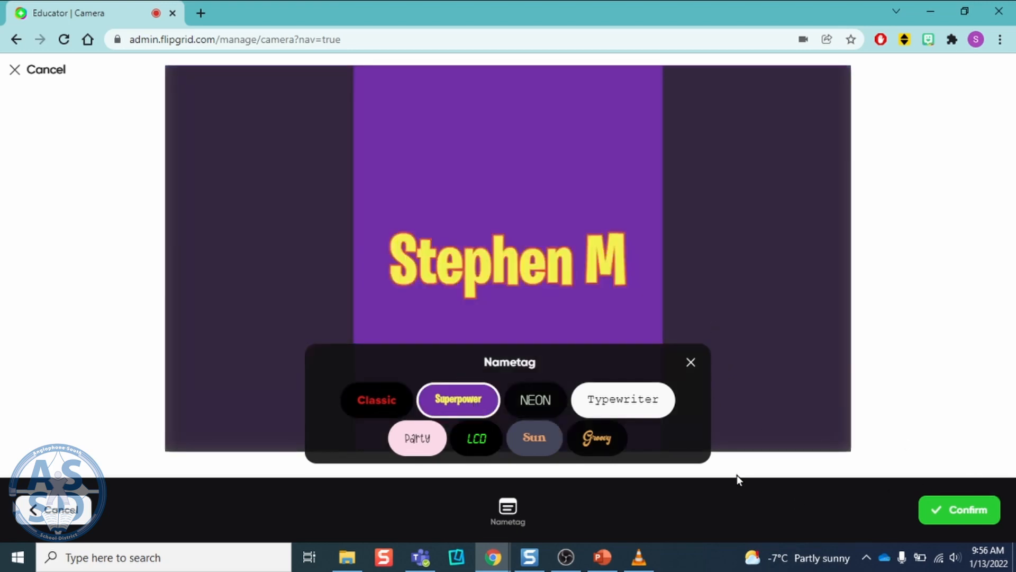
{"action": "left_click", "coordinate": [690, 363]}
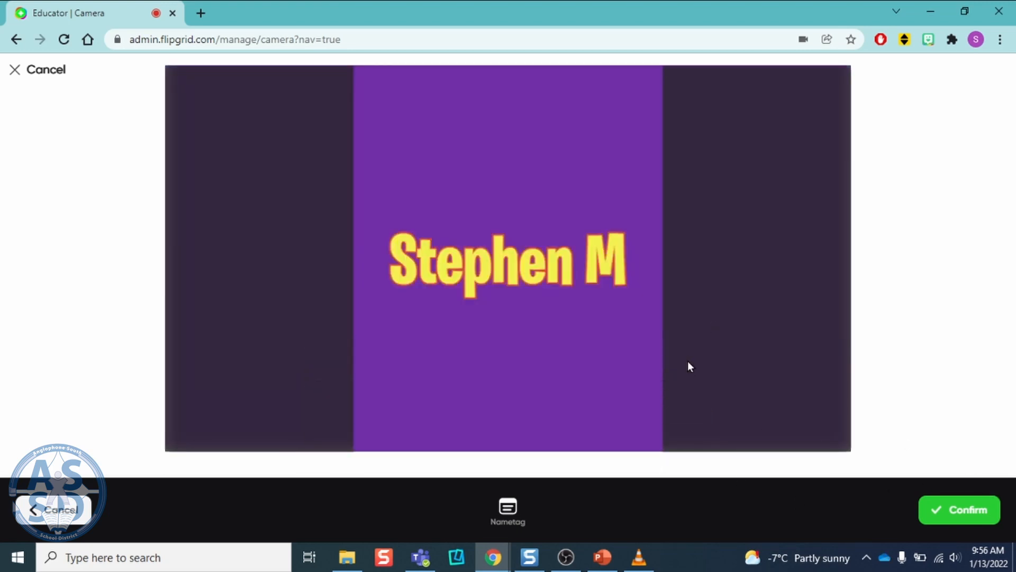
{"action": "left_click", "coordinate": [966, 509]}
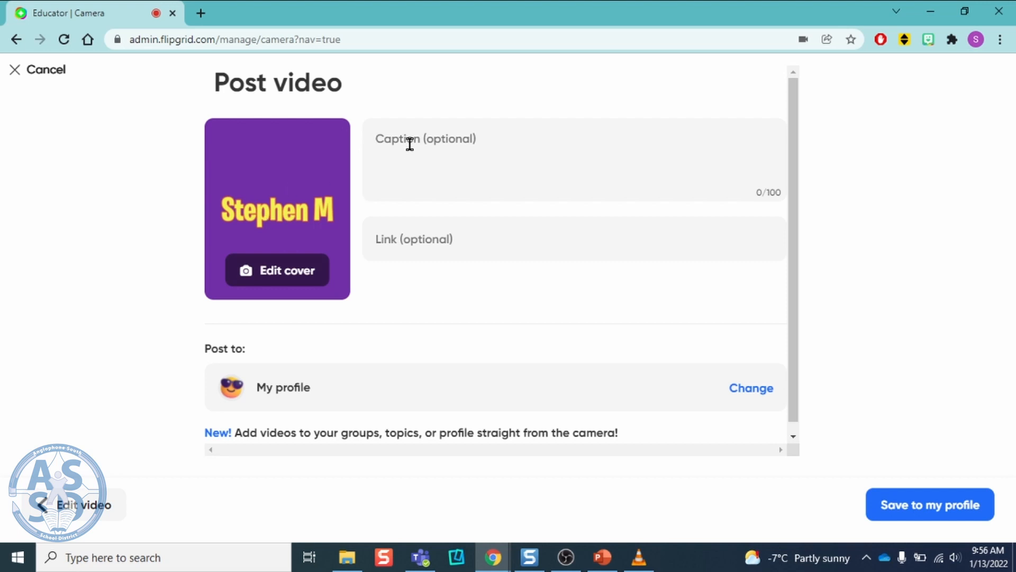
Enter "Teams Lesson" as the video's caption
{"action": "type", "text": "Te"}
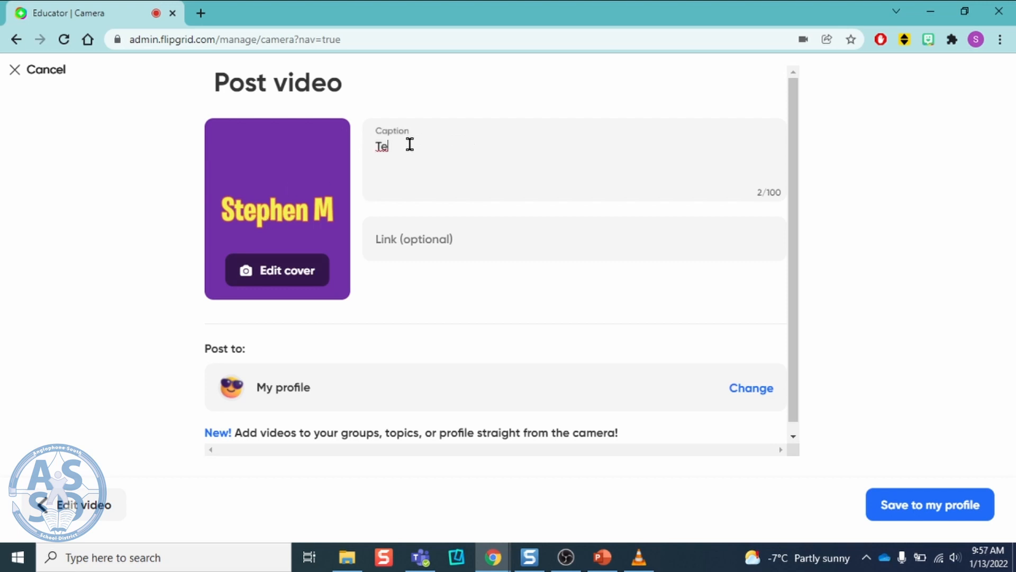
{"action": "type", "text": "ams Lesson"}
Replace the nametag cover with the first frame of the video, staying in the recording when asked about exiting
{"action": "left_click", "coordinate": [289, 273]}
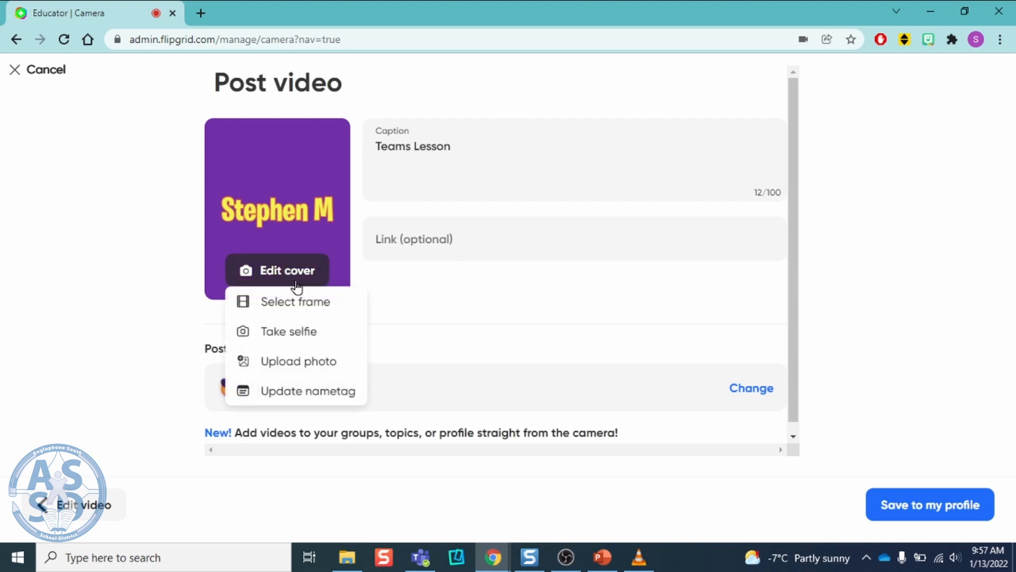
{"action": "left_click", "coordinate": [316, 302]}
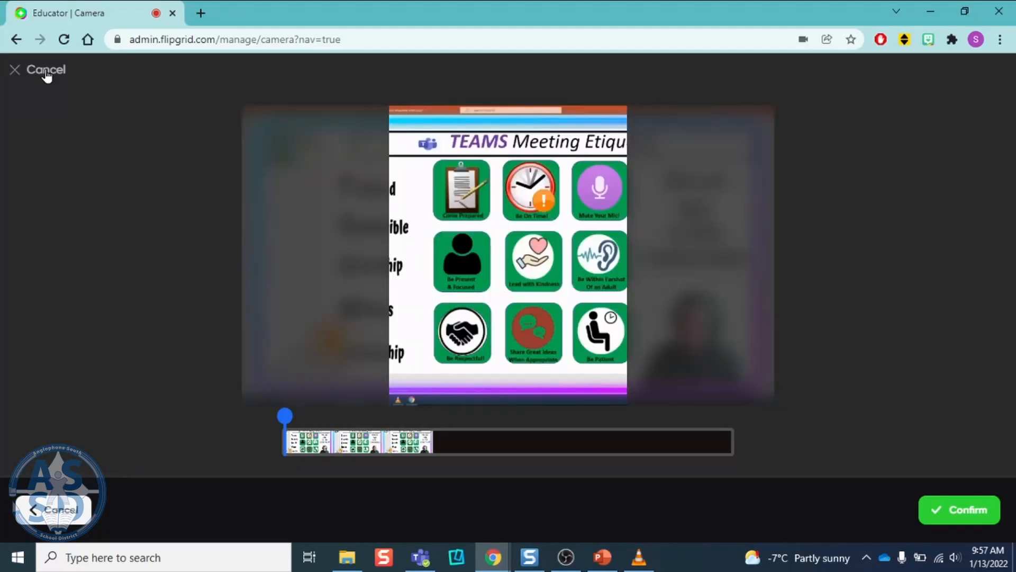
{"action": "left_click", "coordinate": [46, 71]}
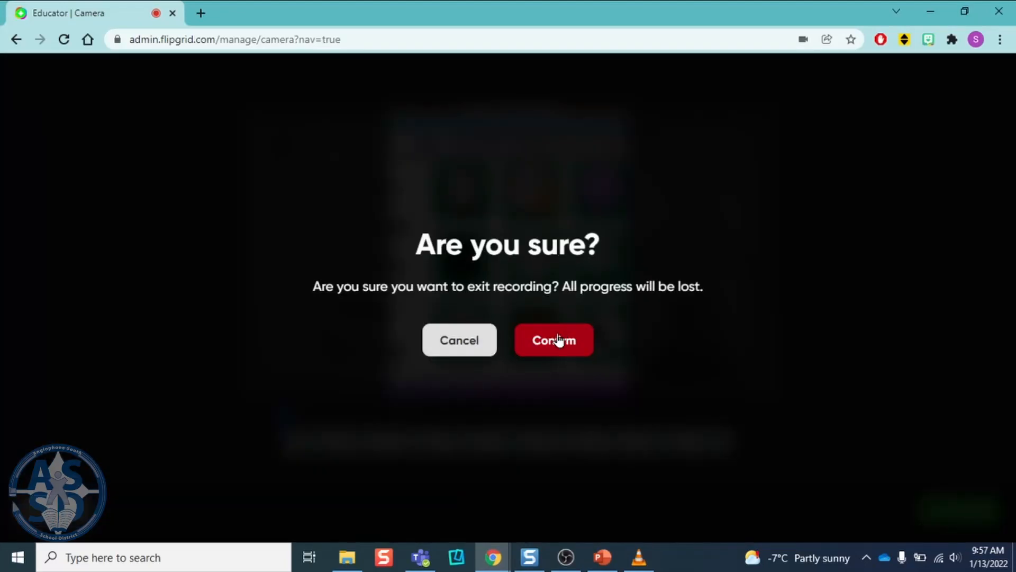
{"action": "left_click", "coordinate": [474, 346]}
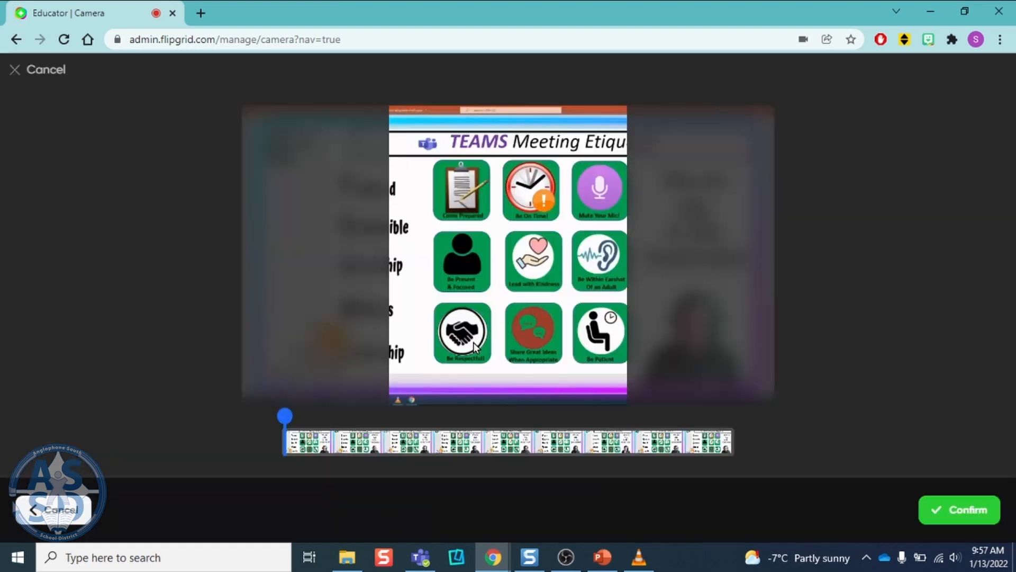
{"action": "left_click", "coordinate": [968, 511]}
Replace the video-frame cover with a newly taken selfie and confirm it
{"action": "left_click", "coordinate": [266, 276]}
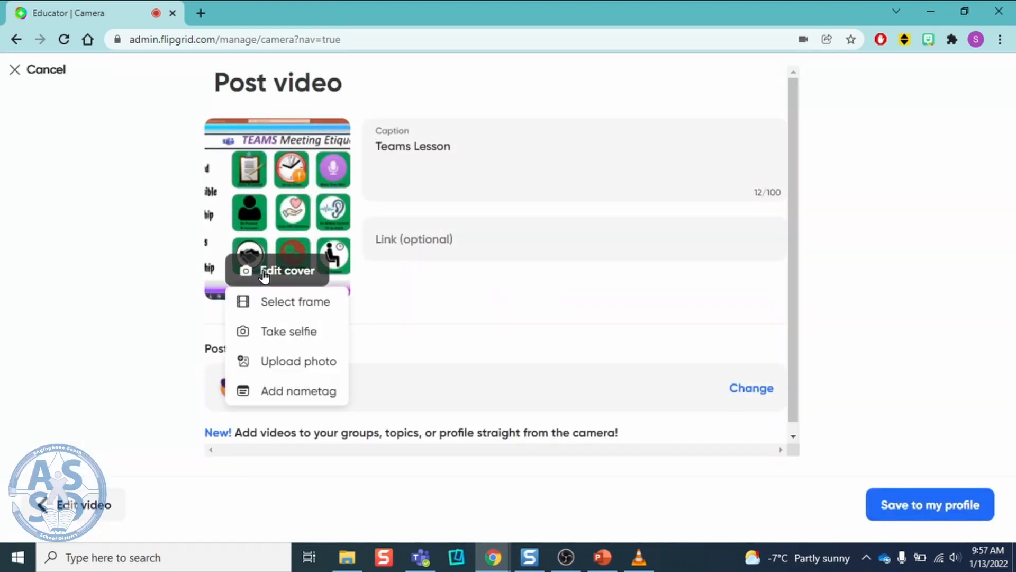
{"action": "left_click", "coordinate": [295, 348]}
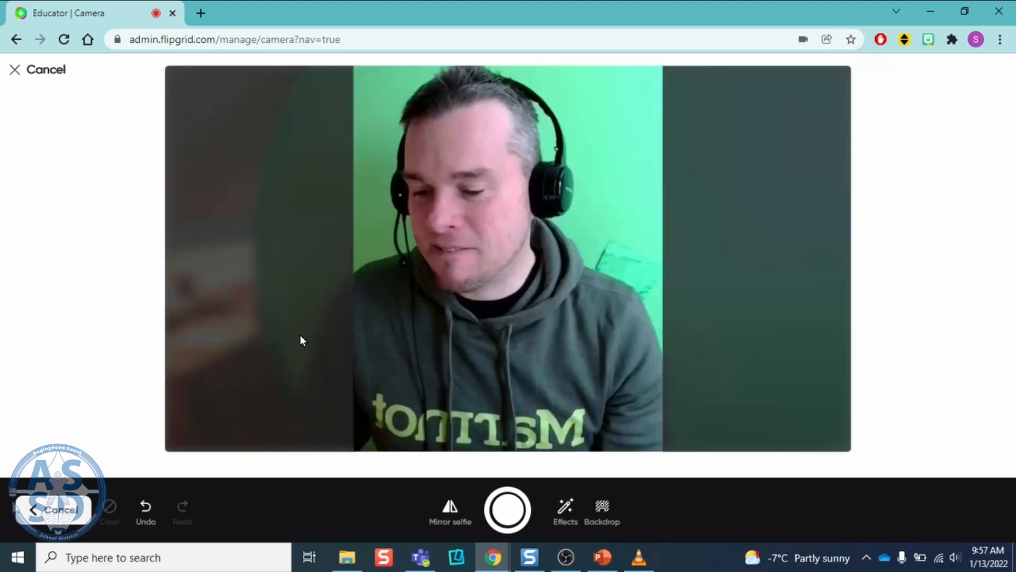
{"action": "left_click", "coordinate": [508, 510]}
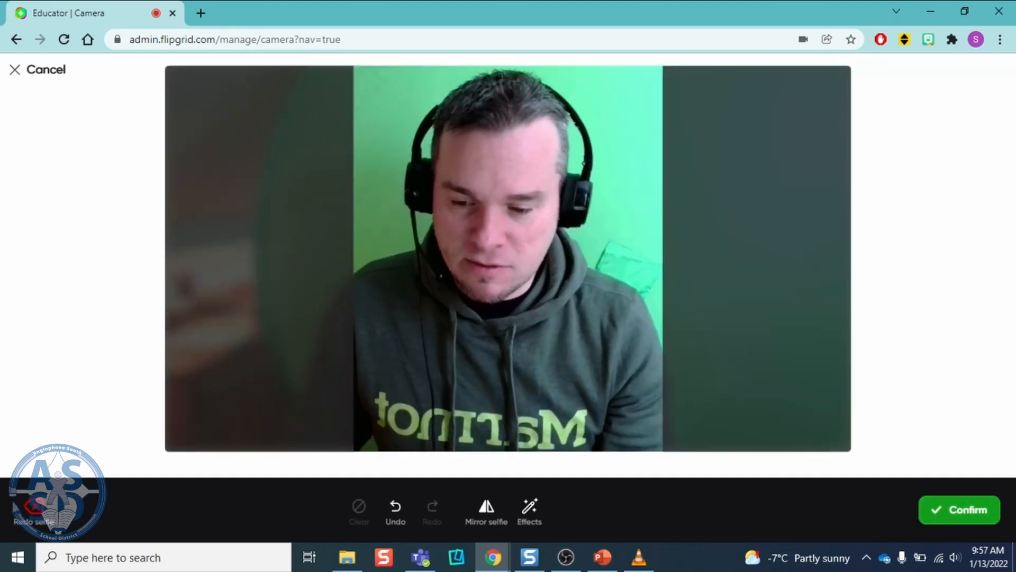
{"action": "left_click", "coordinate": [945, 504]}
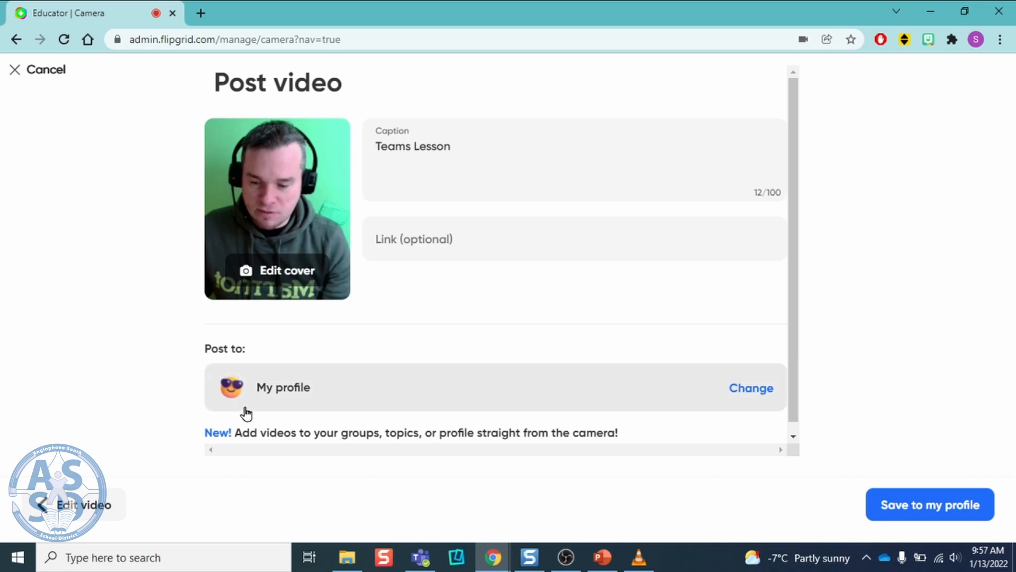
Save the video to the profile, then create its share link and copy it
{"action": "left_click", "coordinate": [960, 501]}
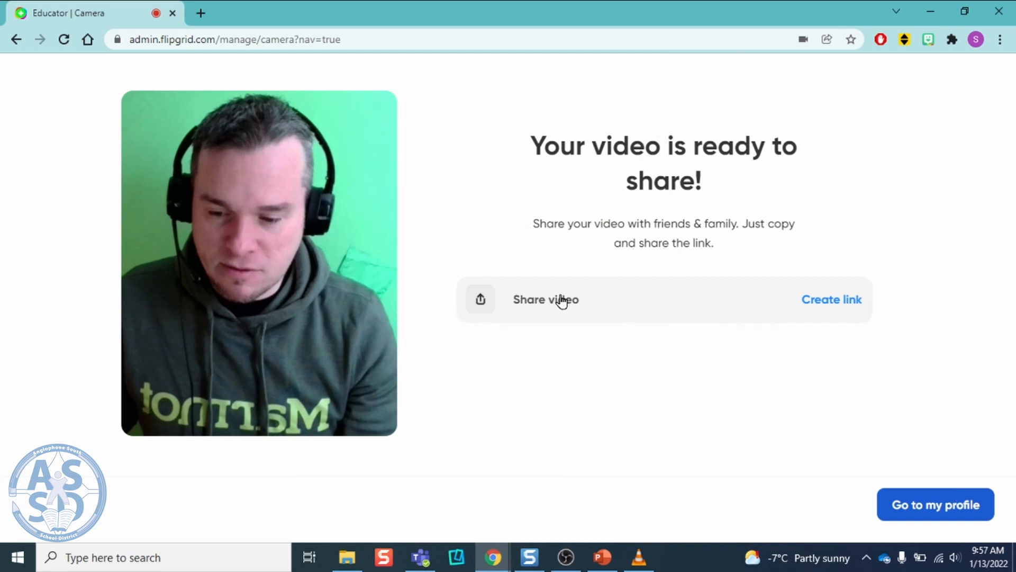
{"action": "left_click", "coordinate": [577, 304]}
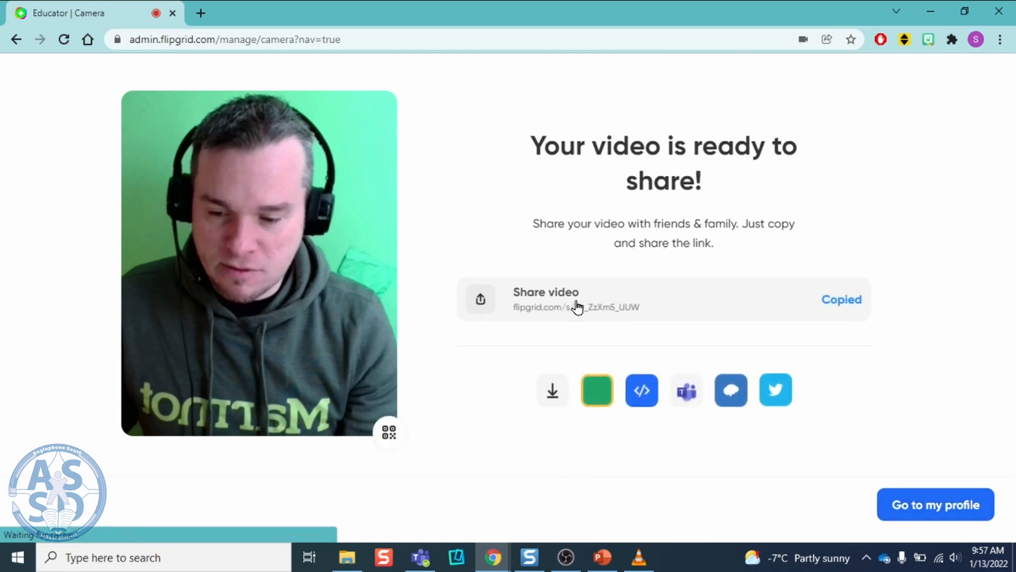
{"action": "left_click", "coordinate": [843, 300]}
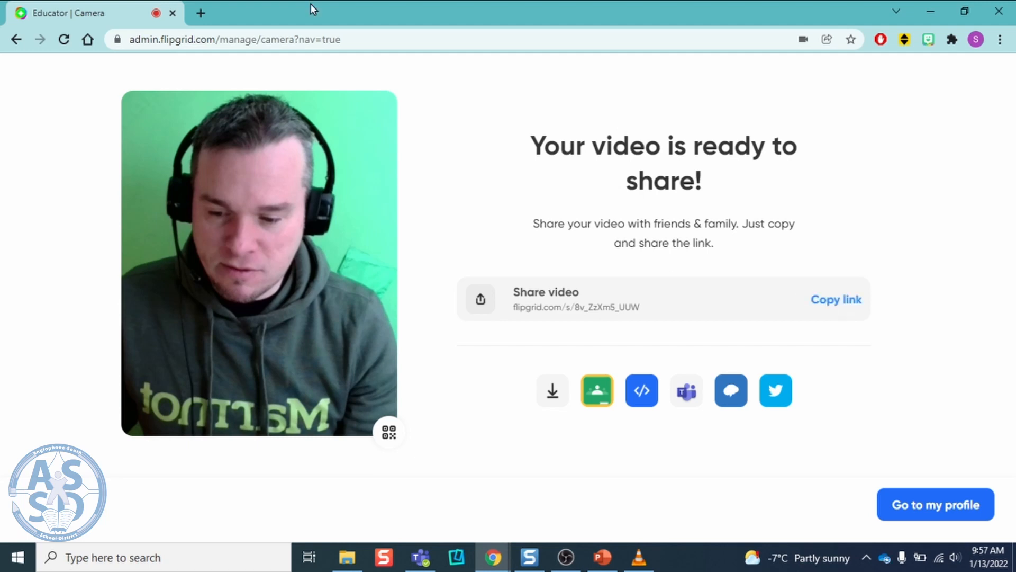
Open the copied share link in a new browser tab to check the video page, then return to the sharing page
{"action": "left_click", "coordinate": [200, 11]}
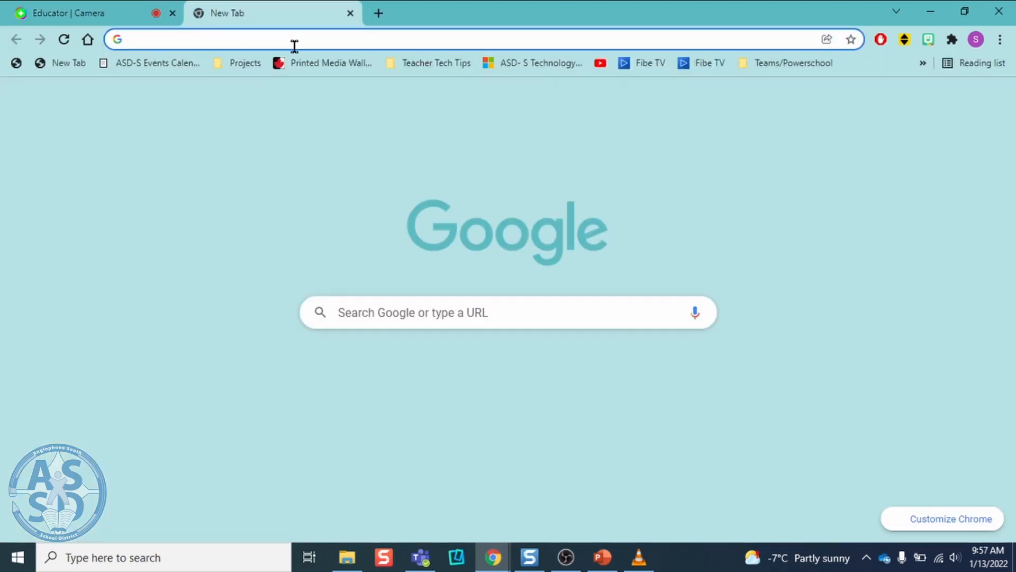
{"action": "key", "text": "ctrl+v"}
{"action": "key", "text": "Return"}
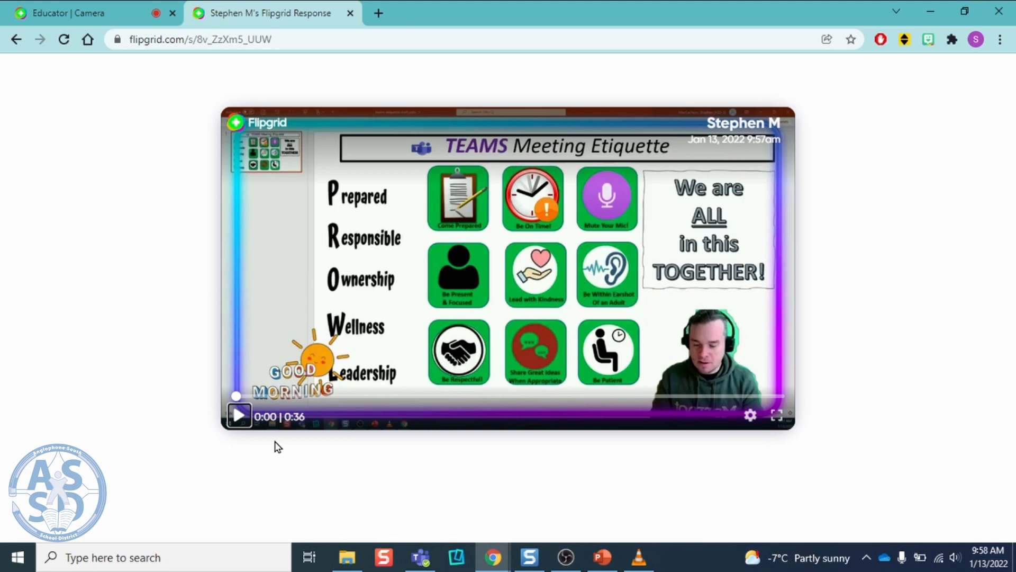
{"action": "left_click", "coordinate": [110, 19]}
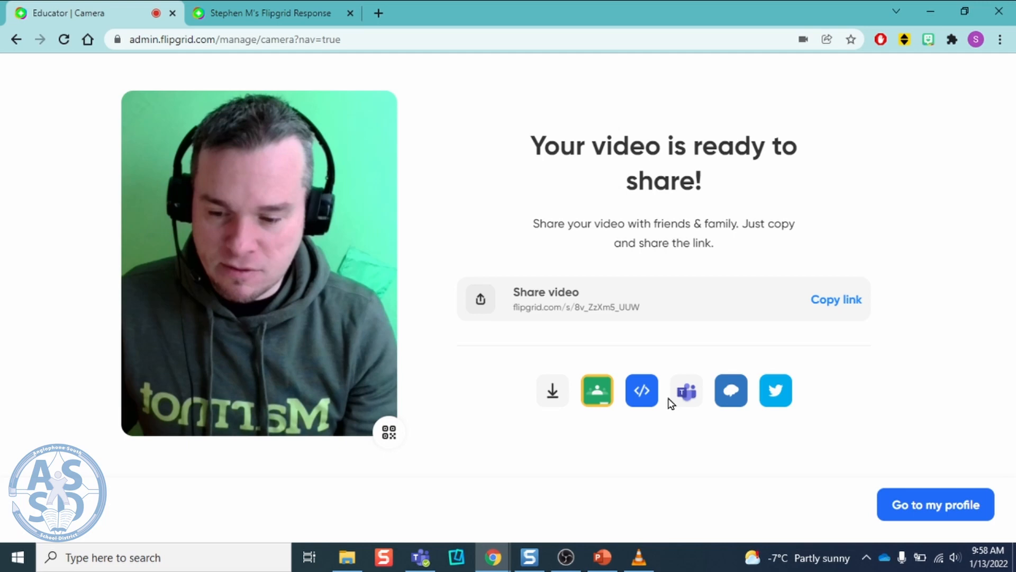
Start sharing the video to Microsoft Teams with the channel "test > test" as recipient, and close the share window without sending
{"action": "left_click", "coordinate": [691, 401]}
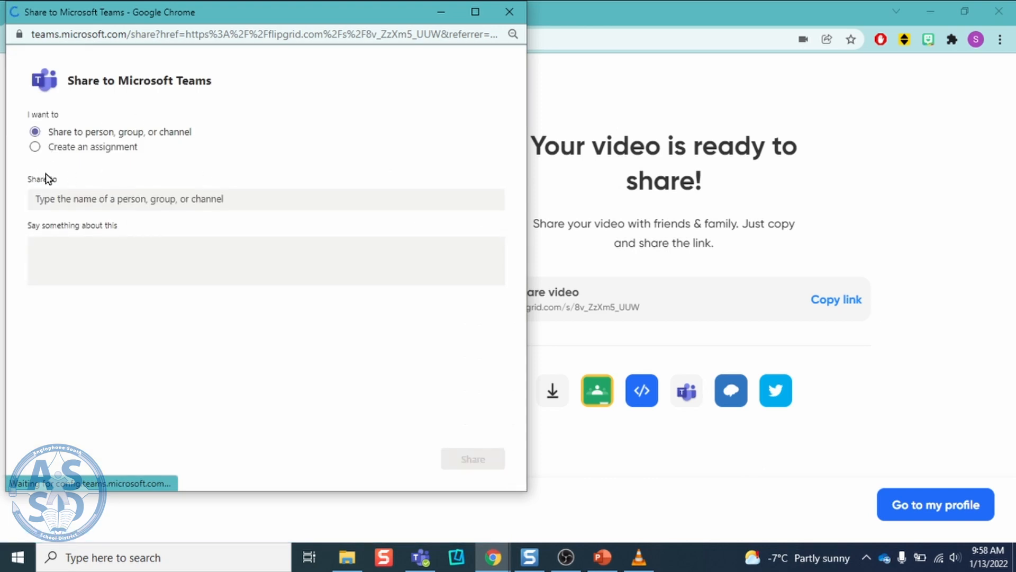
{"action": "left_click", "coordinate": [83, 198]}
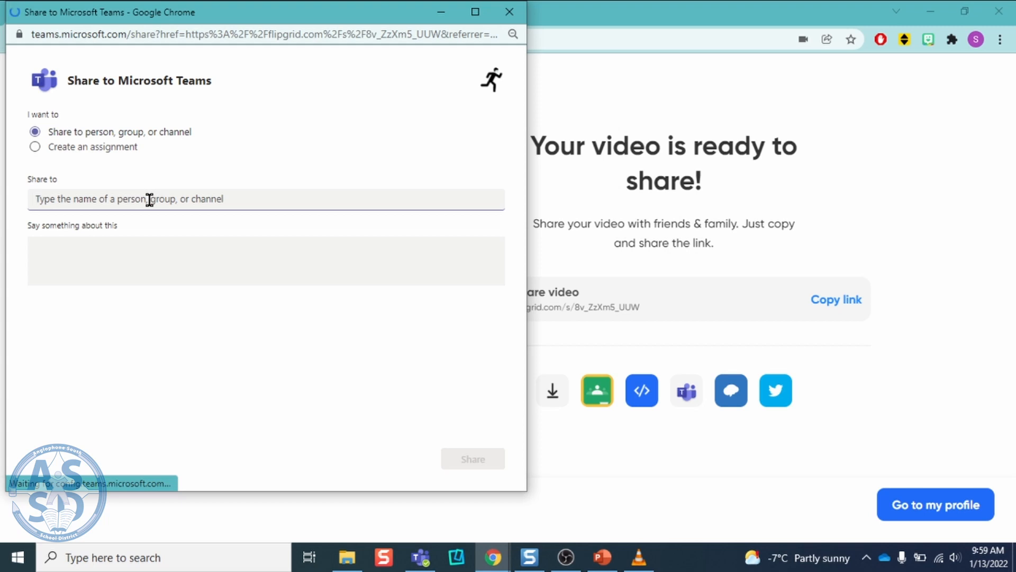
{"action": "type", "text": "a"}
{"action": "key", "text": "BackSpace"}
{"action": "type", "text": "t"}
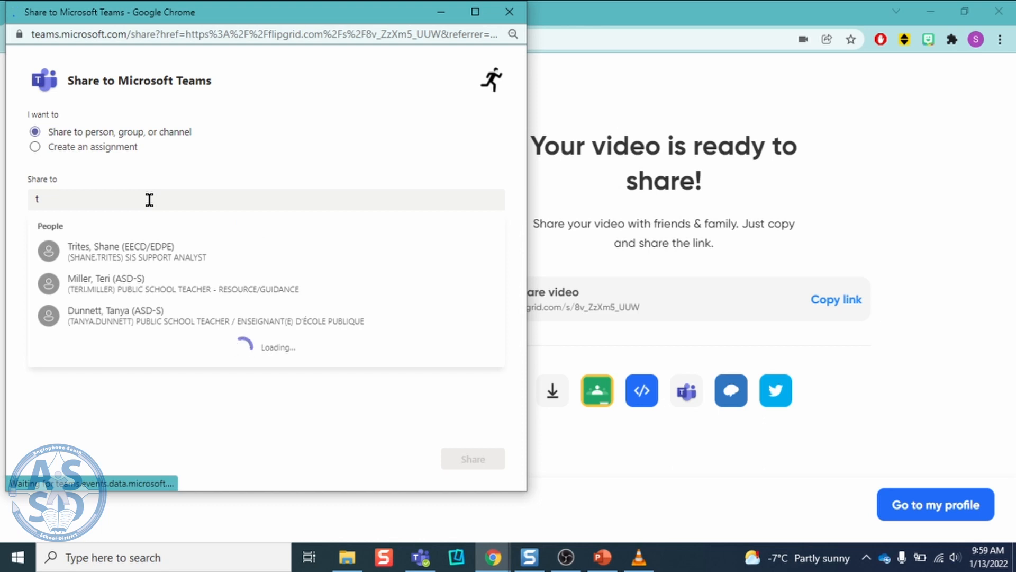
{"action": "left_click", "coordinate": [67, 196]}
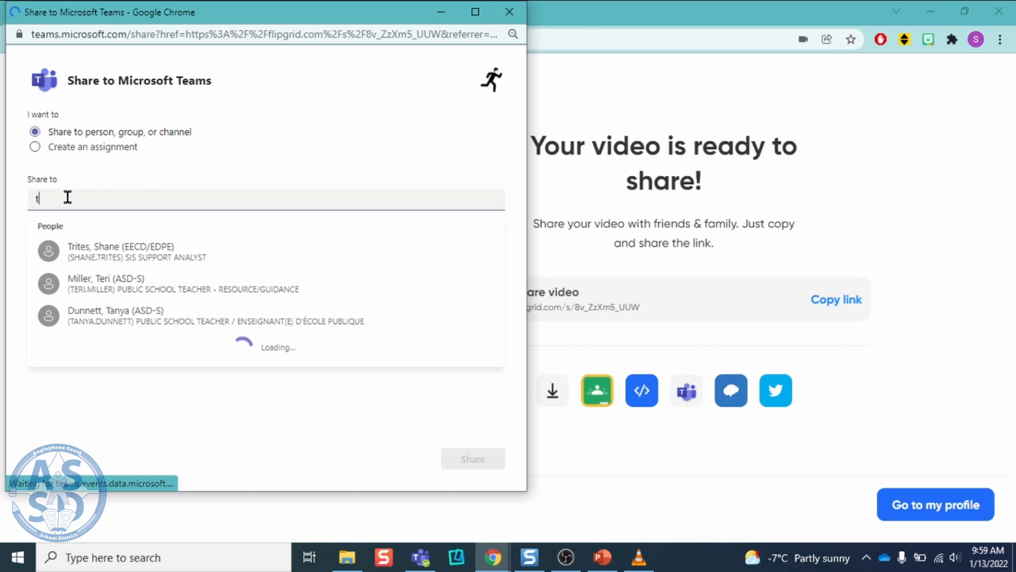
{"action": "type", "text": "est"}
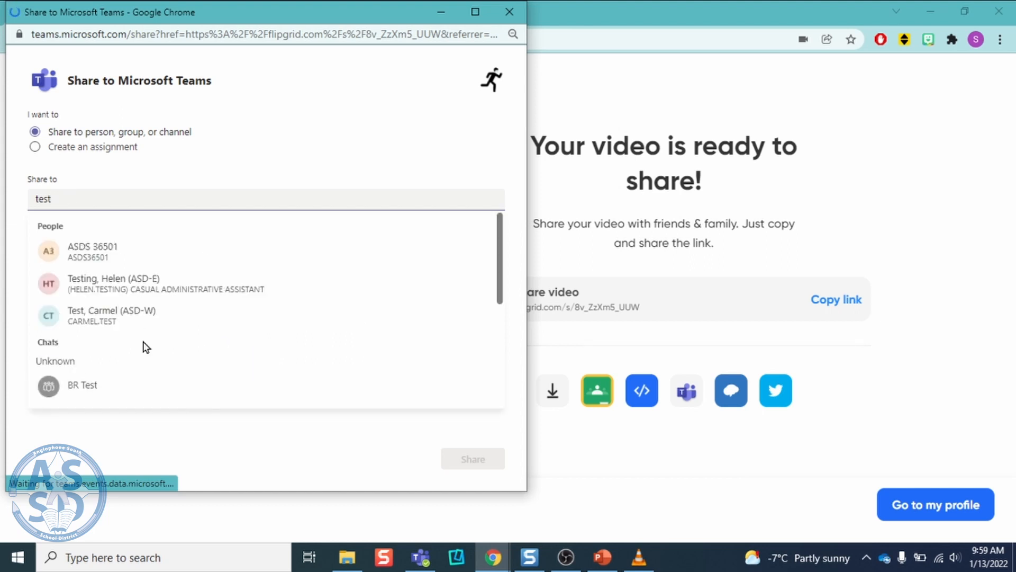
{"action": "scroll", "coordinate": [143, 345], "scroll_direction": "down", "scroll_amount": 3}
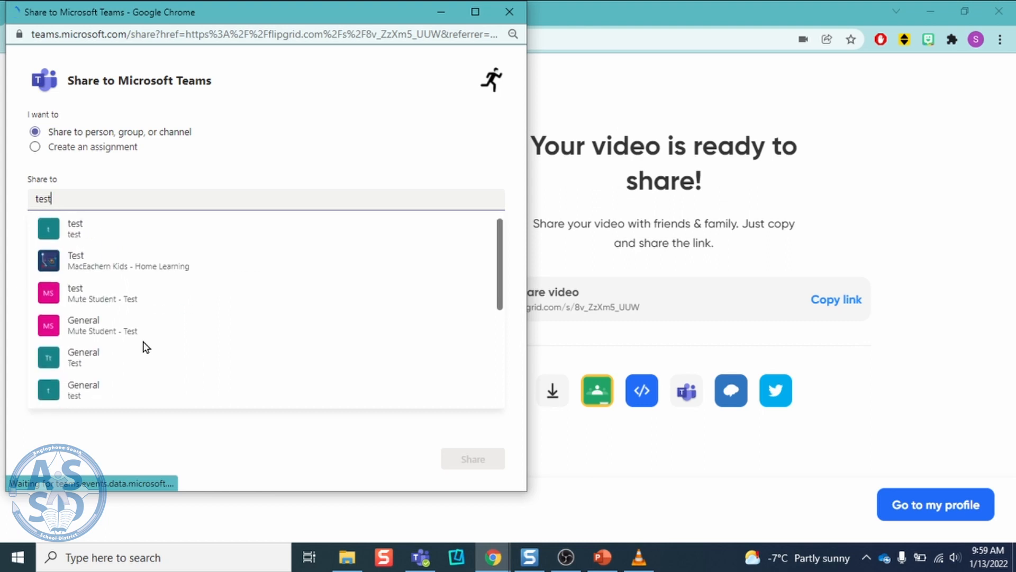
{"action": "left_click", "coordinate": [79, 228]}
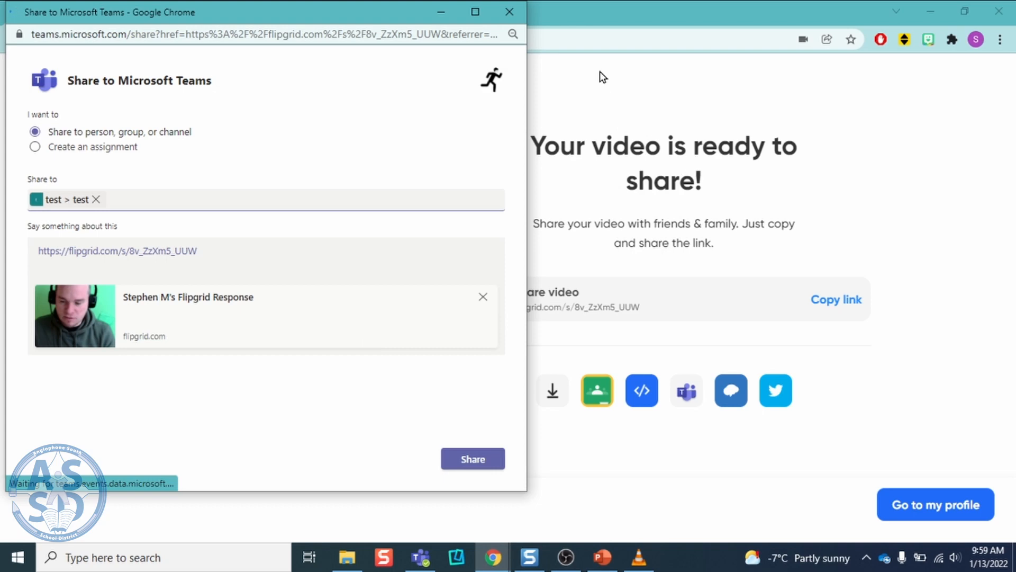
{"action": "left_click", "coordinate": [513, 20]}
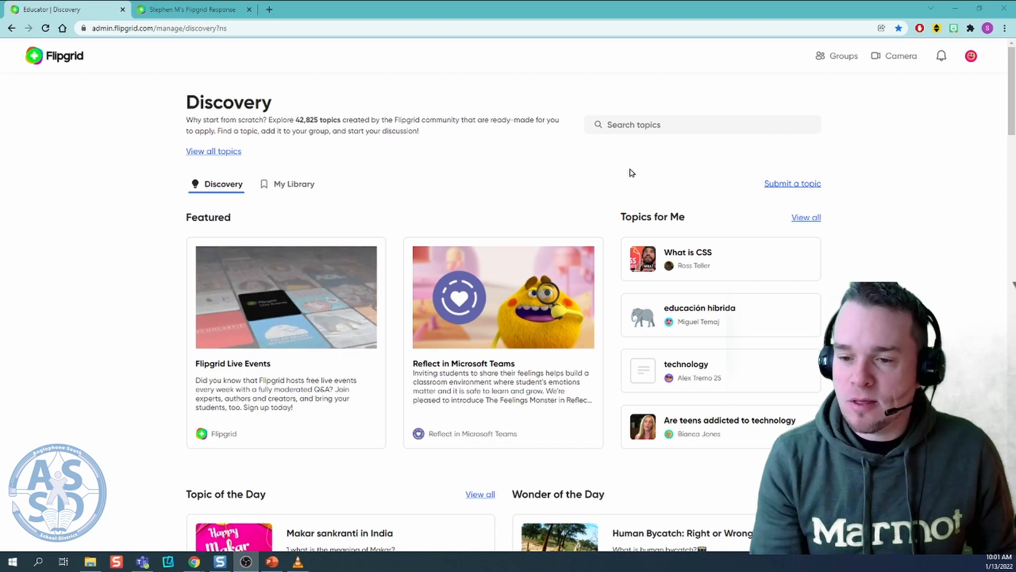
Enlarge the page display, open the Shorts collection on the profile, and check the options of the second short
{"action": "key", "text": "ctrl+plus"}
{"action": "key", "text": "ctrl+plus"}
{"action": "key", "text": "ctrl+plus"}
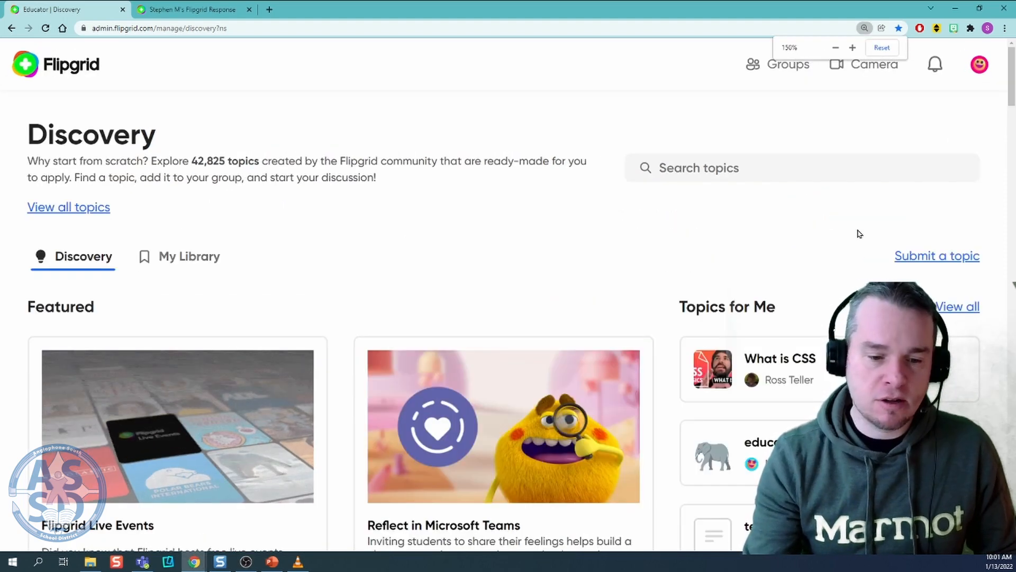
{"action": "key", "text": "ctrl+minus"}
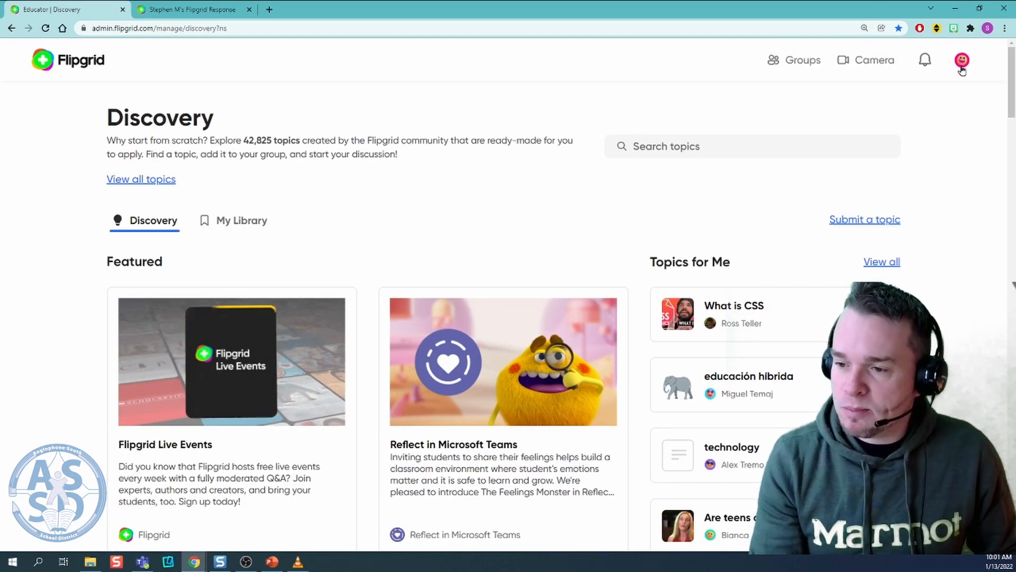
{"action": "left_click", "coordinate": [963, 66]}
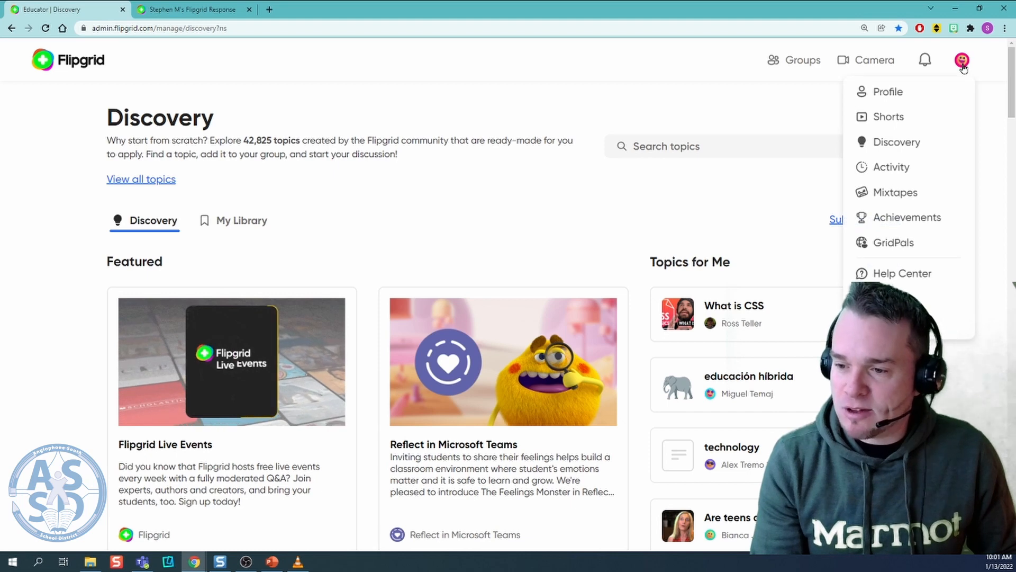
{"action": "left_click", "coordinate": [903, 118]}
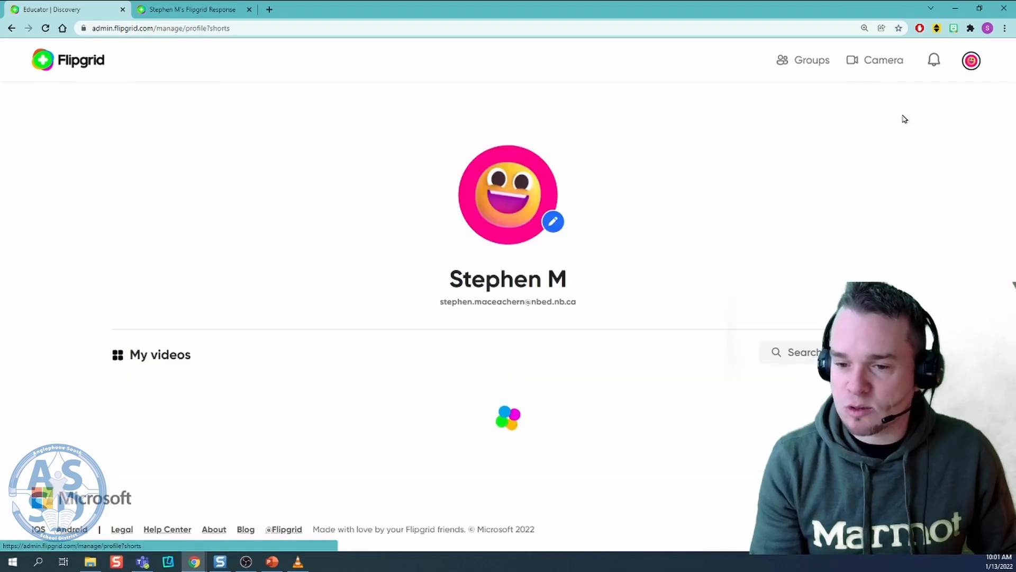
{"action": "scroll", "coordinate": [577, 369], "scroll_direction": "down", "scroll_amount": 4}
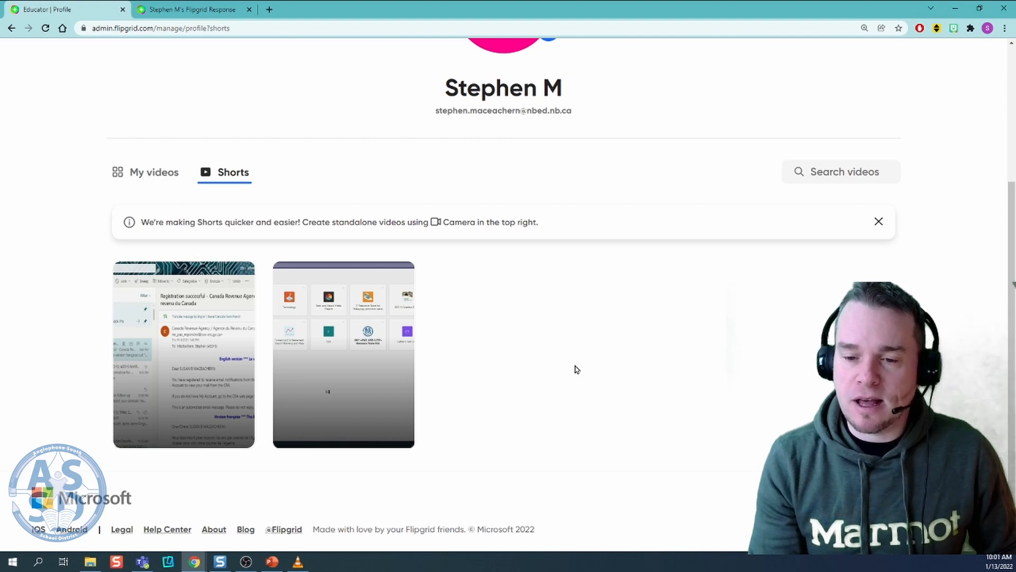
{"action": "mouse_move", "coordinate": [256, 361]}
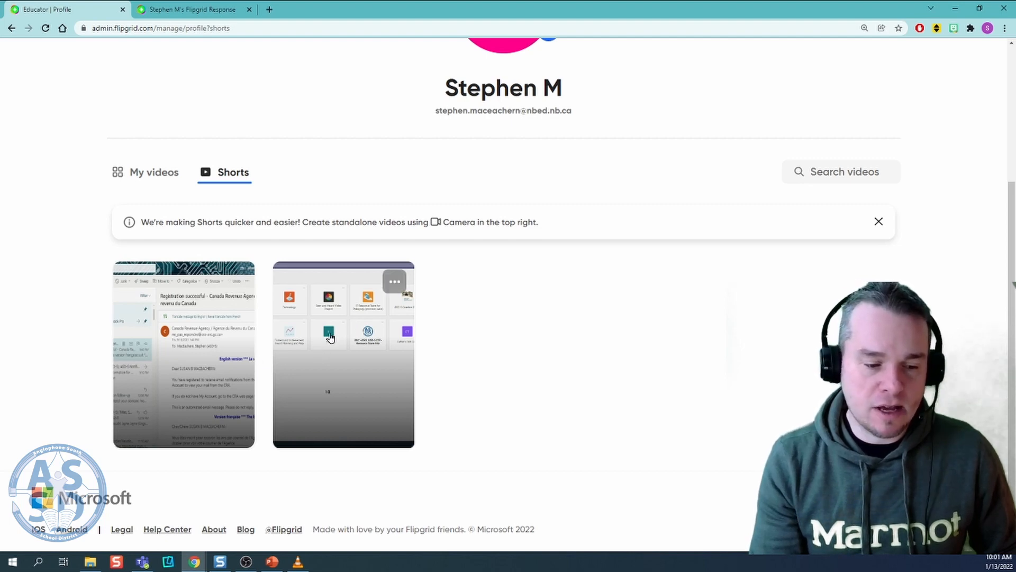
{"action": "left_click", "coordinate": [396, 287]}
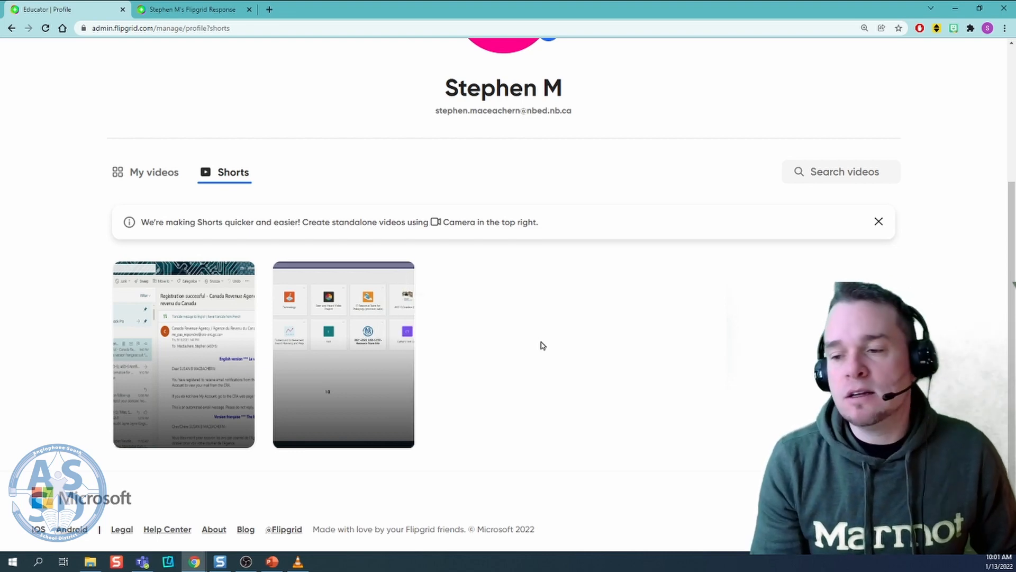
Compare the My videos and Shorts collections on the profile, finishing on Shorts
{"action": "left_click", "coordinate": [166, 183]}
{"action": "scroll", "coordinate": [431, 316], "scroll_direction": "down", "scroll_amount": 3}
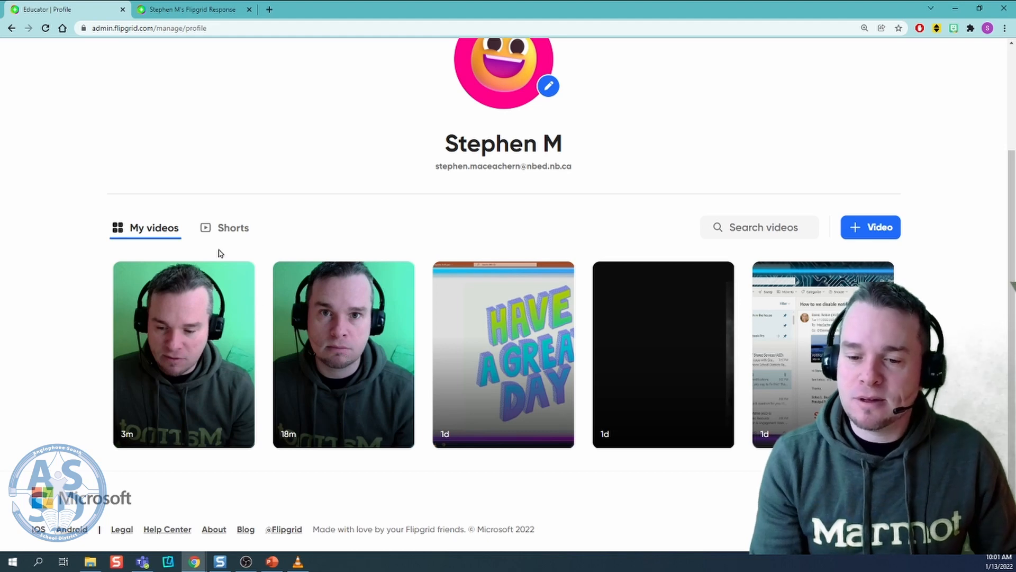
{"action": "left_click", "coordinate": [227, 233]}
{"action": "scroll", "coordinate": [235, 322], "scroll_direction": "down", "scroll_amount": 3}
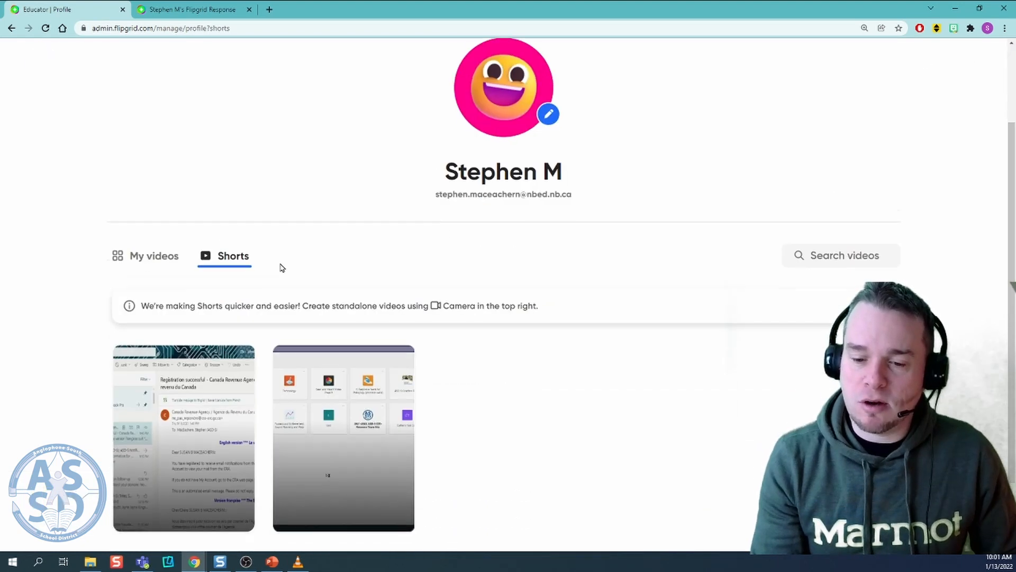
{"action": "left_click", "coordinate": [163, 229]}
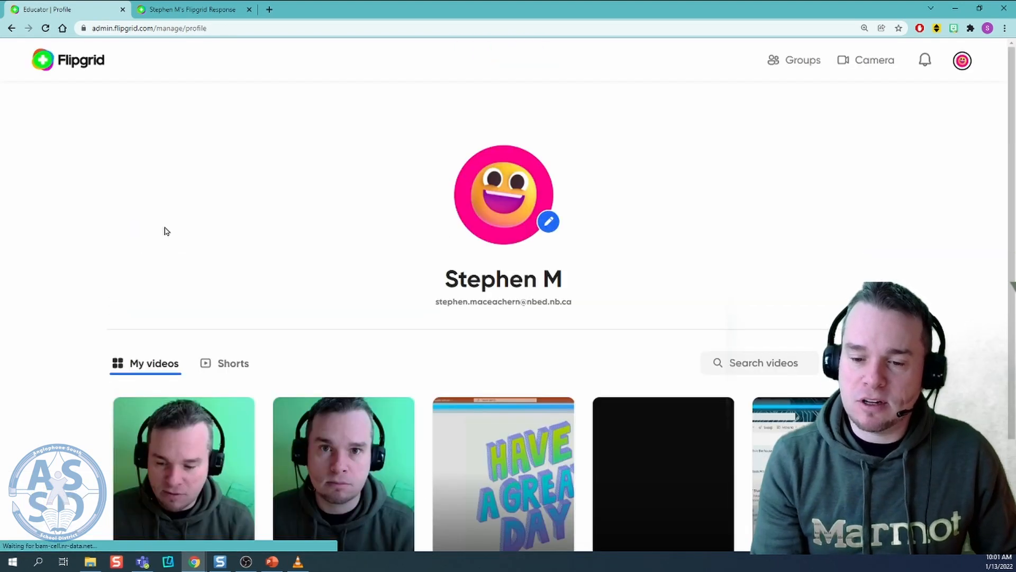
{"action": "left_click", "coordinate": [210, 365]}
{"action": "left_click", "coordinate": [164, 371]}
{"action": "scroll", "coordinate": [212, 317], "scroll_direction": "down", "scroll_amount": 3}
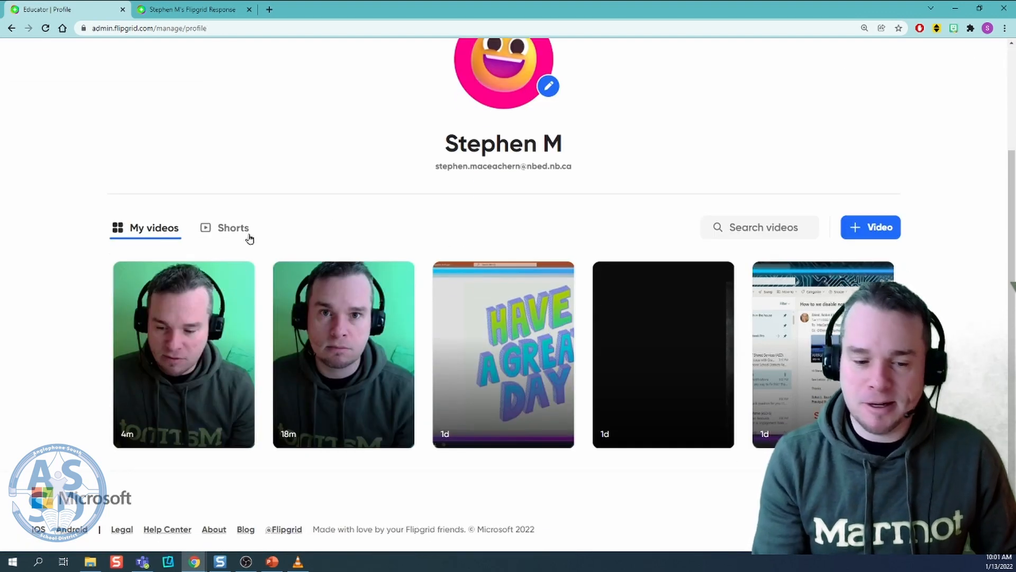
{"action": "left_click", "coordinate": [249, 235]}
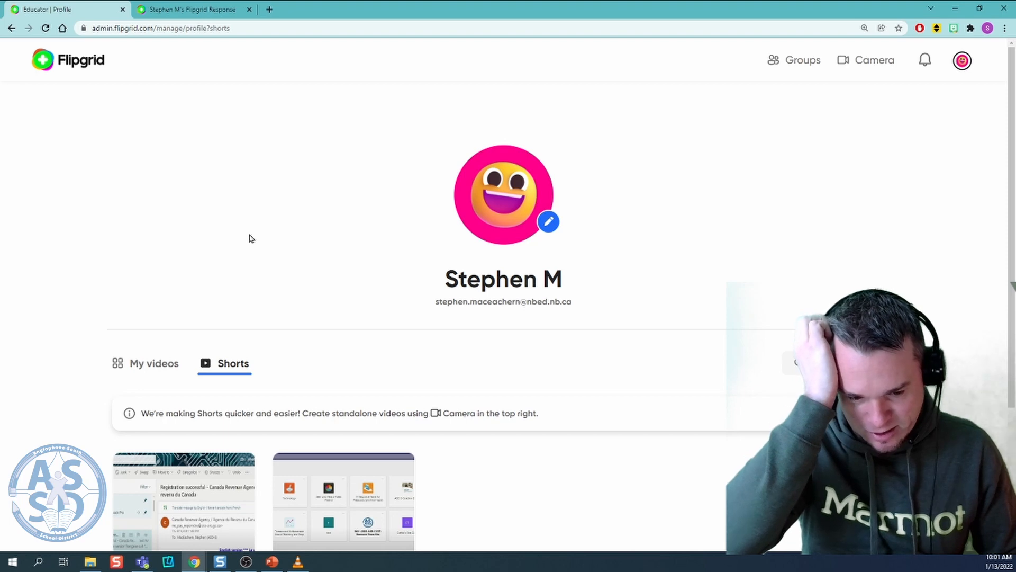